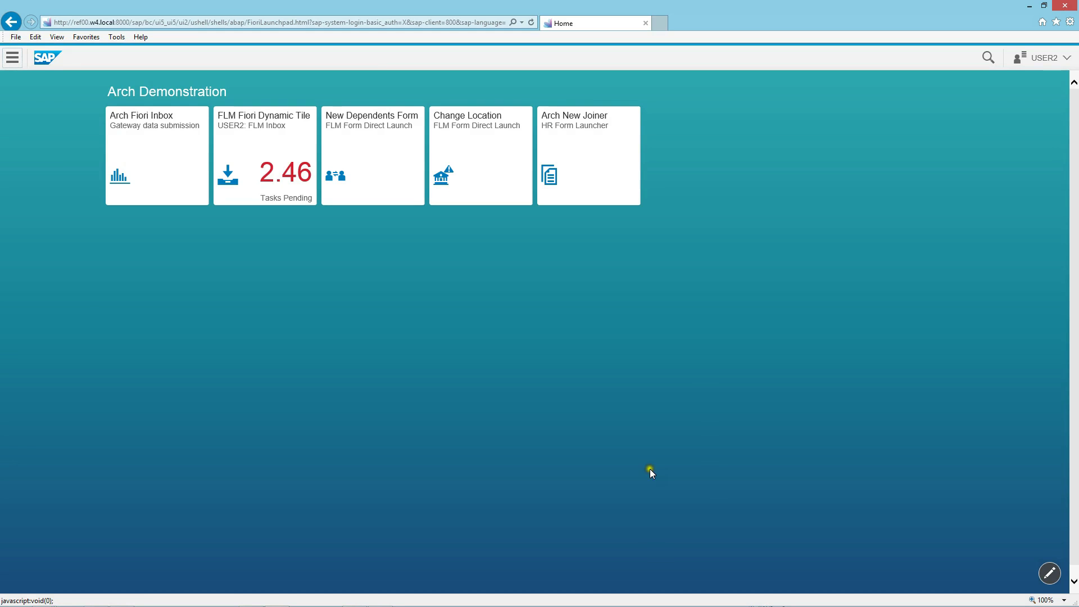
# In the Arch New Joiner launcher, choose the Human Resources (UK) unit and vacant position 50000143
pyautogui.click(604, 177)
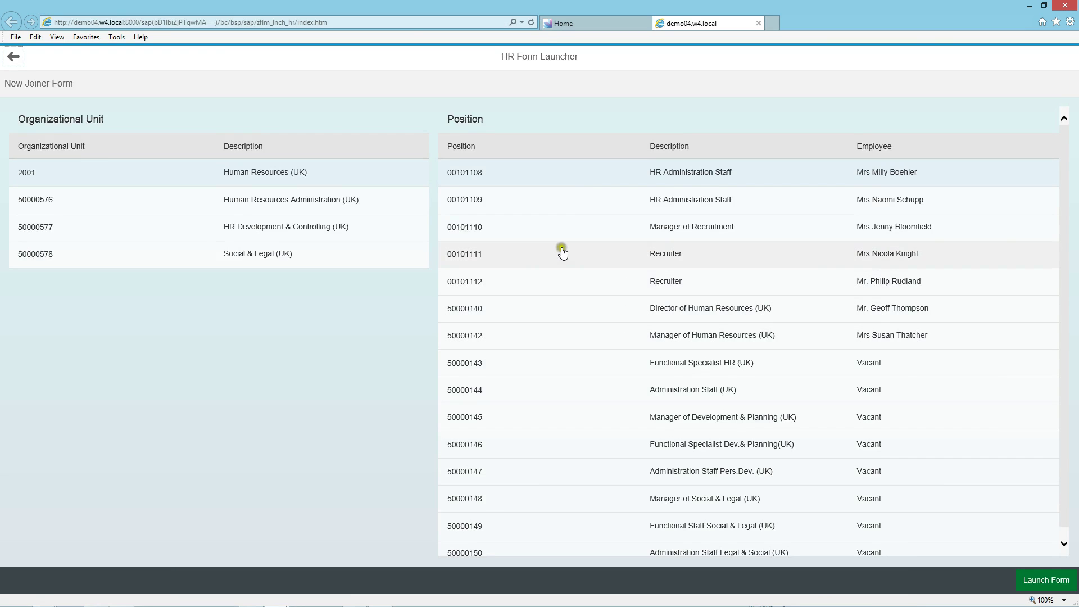
pyautogui.click(396, 214)
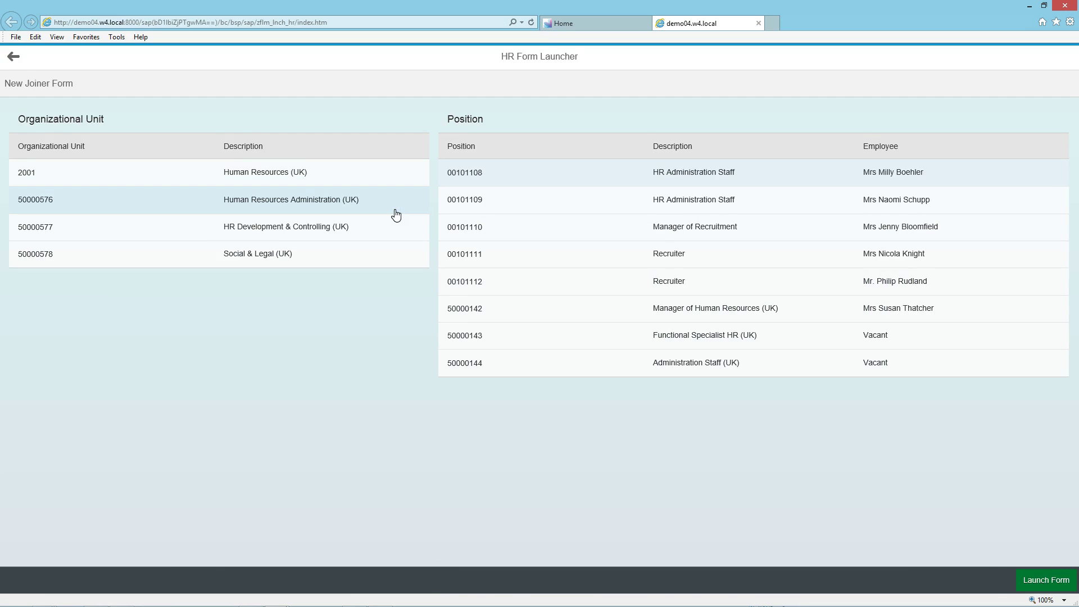
pyautogui.click(391, 179)
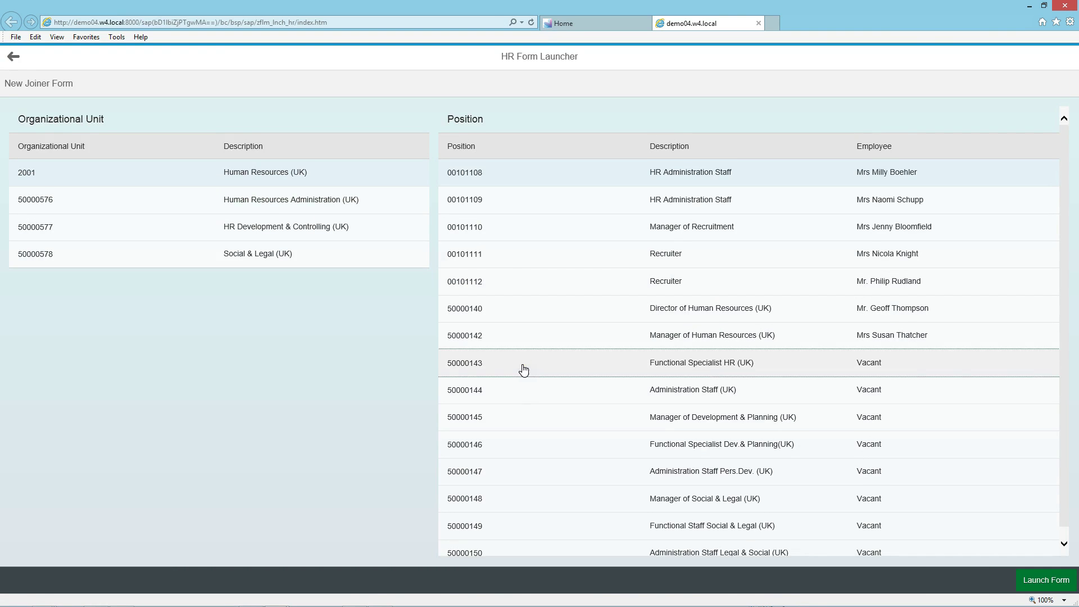
pyautogui.click(619, 418)
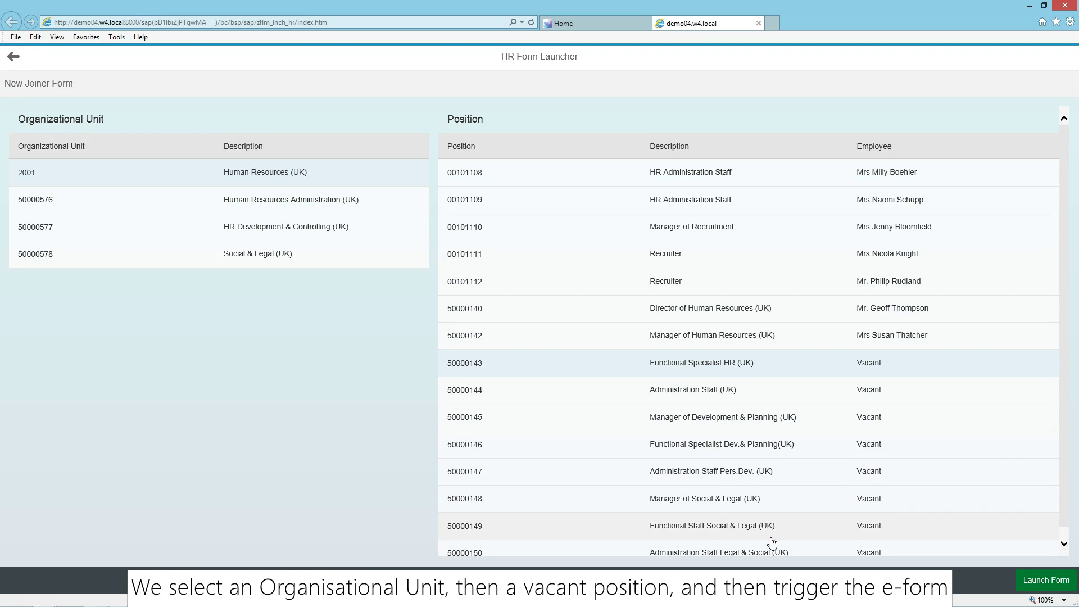
pyautogui.click(924, 555)
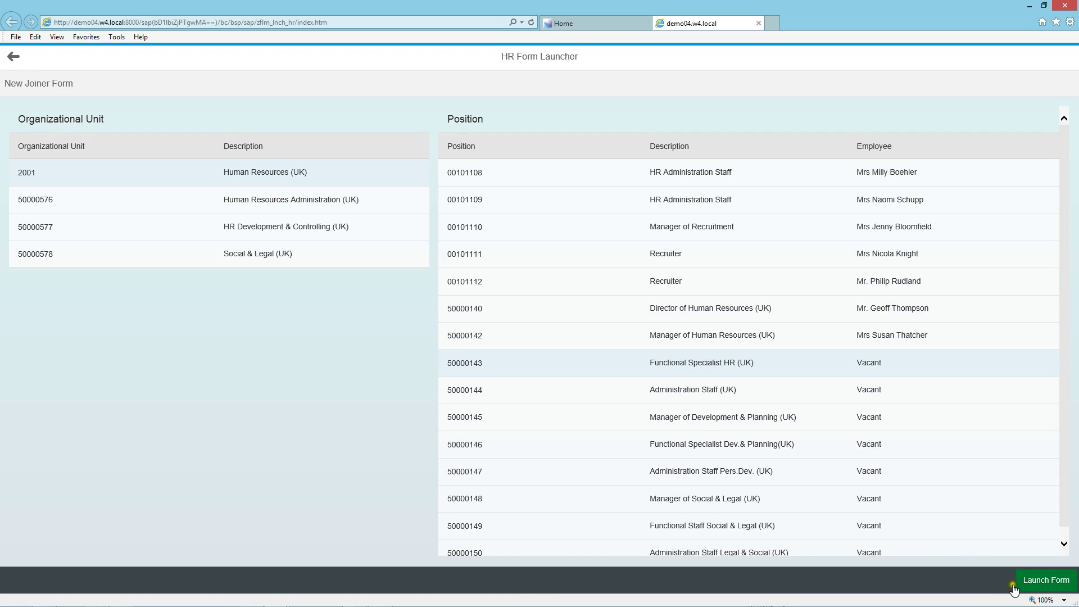
# Launch the New Hire Form for position 50000143
pyautogui.click(1046, 587)
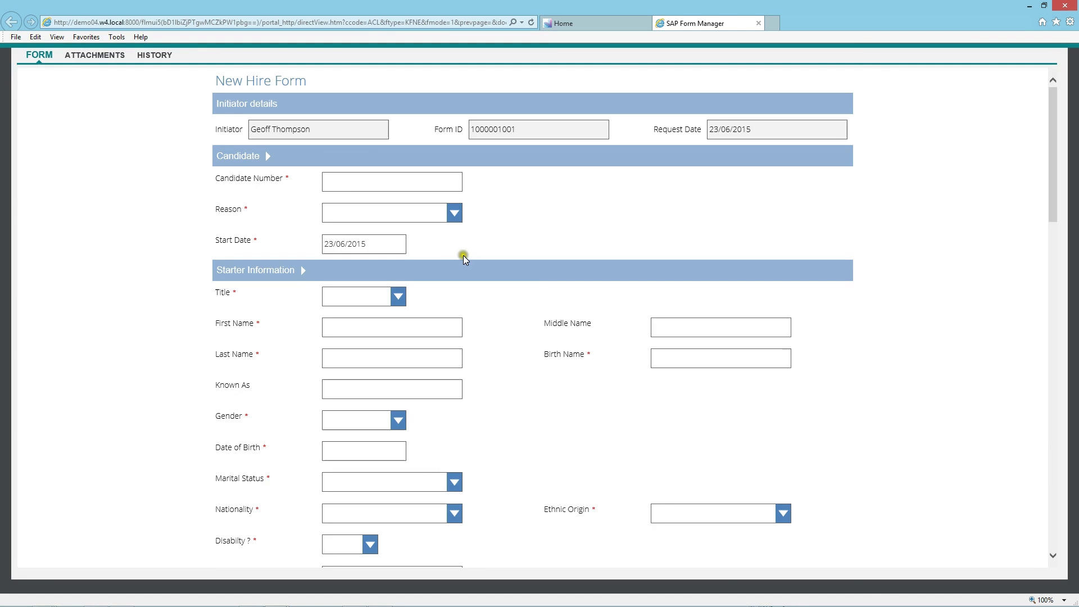
# Check the Title options, then leave the Starter Information section collapsed
pyautogui.click(330, 296)
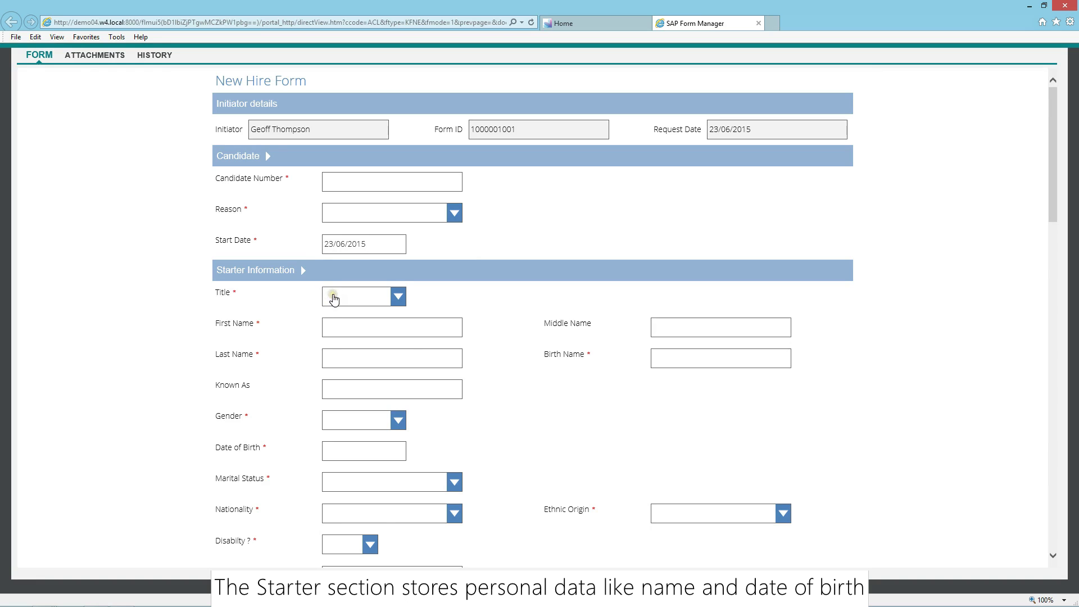
pyautogui.click(400, 335)
pyautogui.moveTo(401, 335)
pyautogui.mouseDown()
pyautogui.moveTo(400, 360)
pyautogui.moveTo(404, 325)
pyautogui.mouseUp()
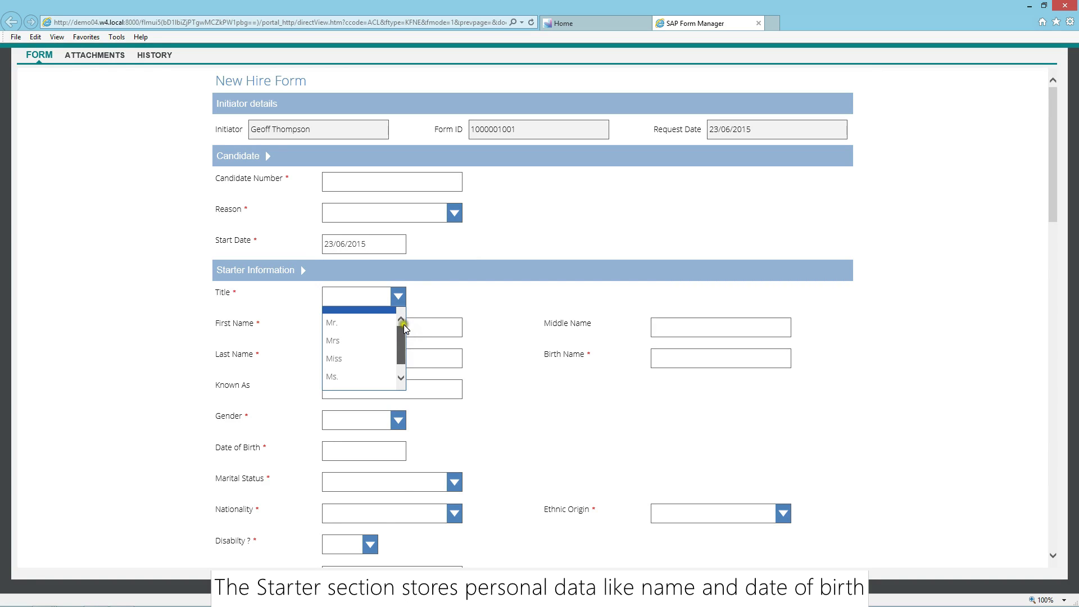
pyautogui.click(301, 271)
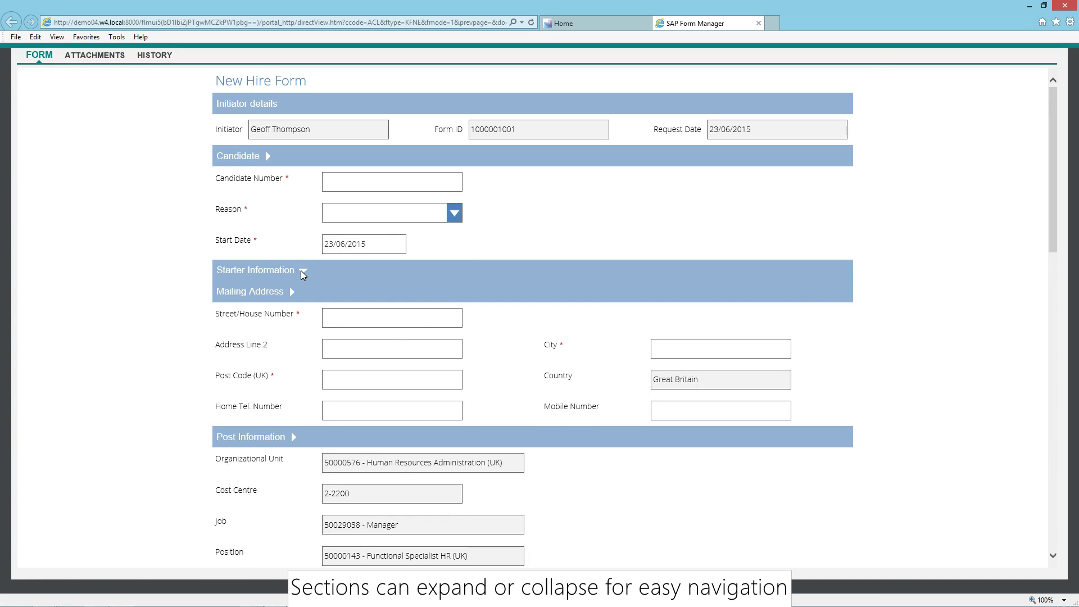
pyautogui.click(301, 271)
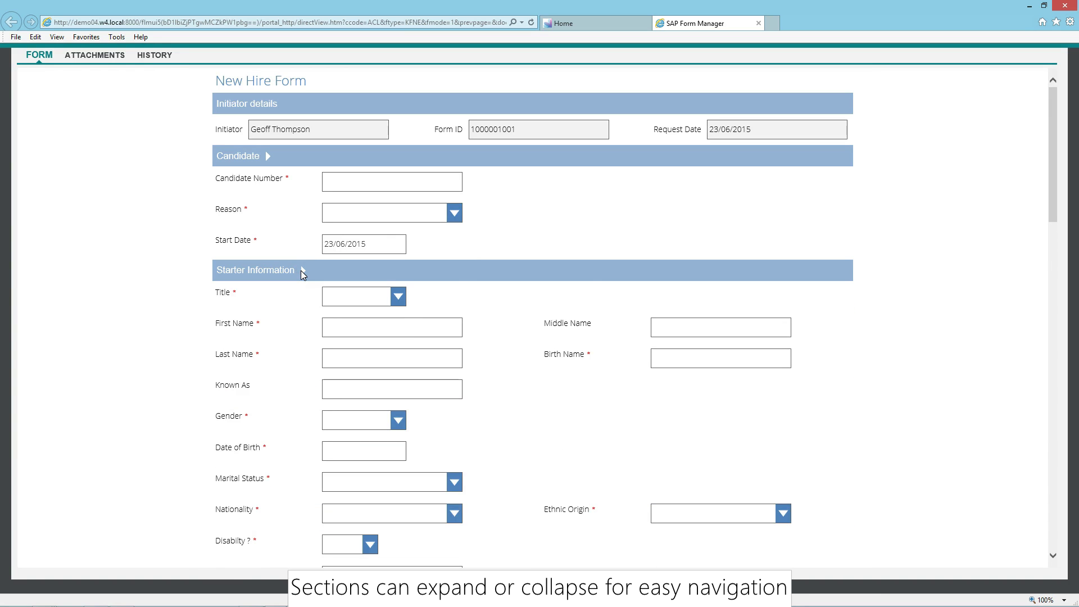
pyautogui.click(301, 270)
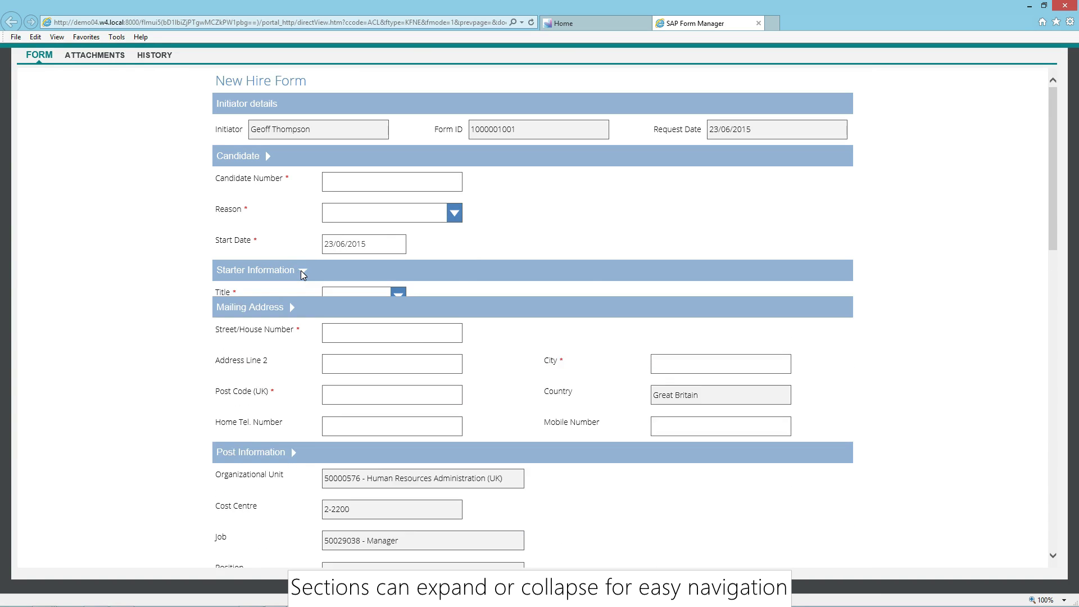
# Scroll down through the whole form to Comments and back to the top
pyautogui.moveTo(1052, 231); pyautogui.dragTo(1044, 329)
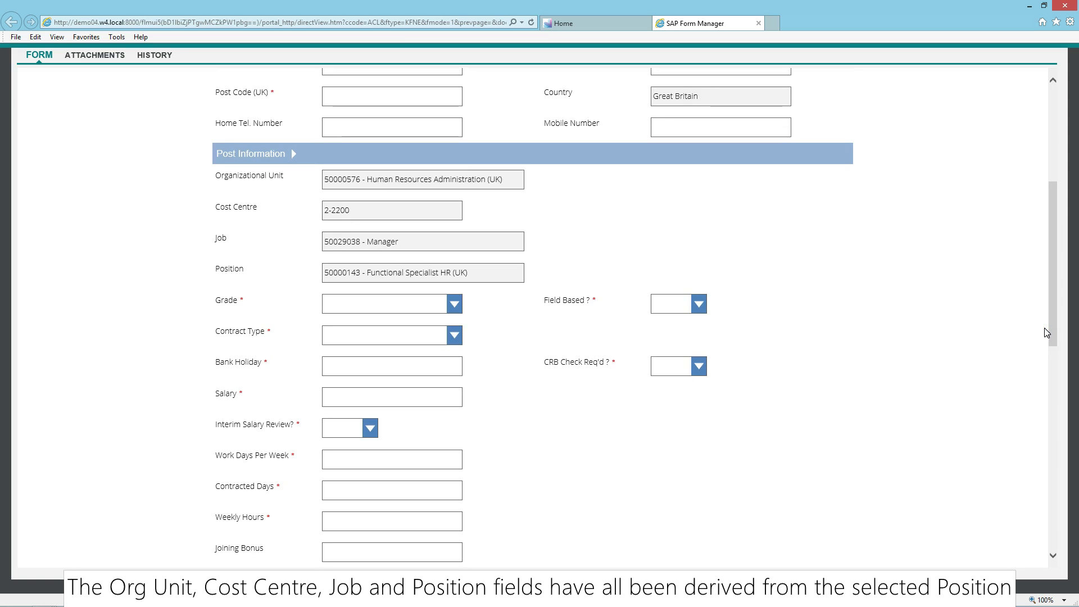
pyautogui.moveTo(1048, 329); pyautogui.dragTo(1034, 490)
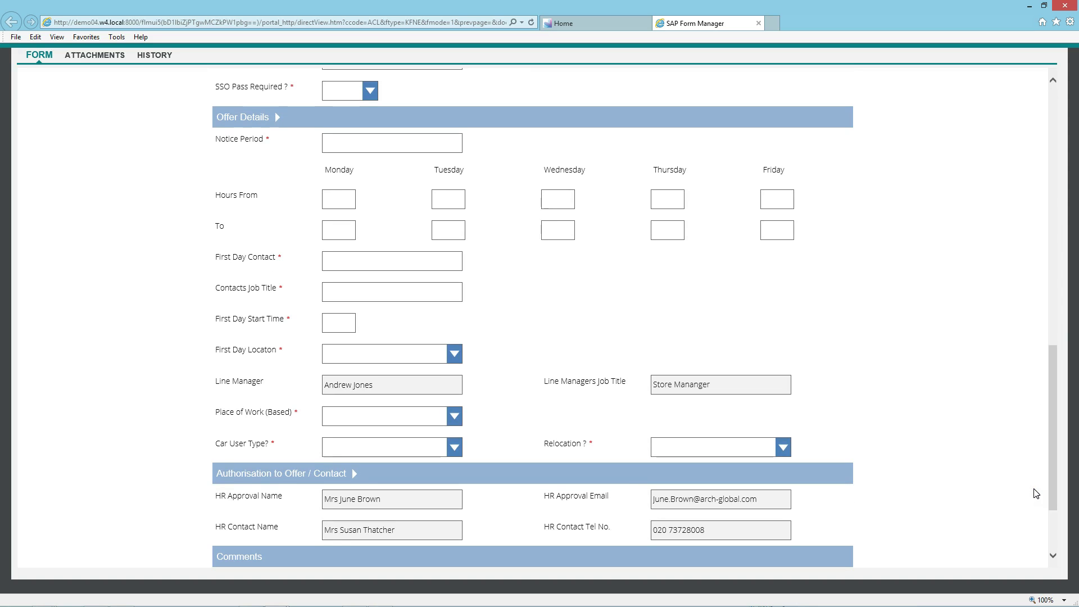
pyautogui.moveTo(1051, 472); pyautogui.dragTo(1051, 532)
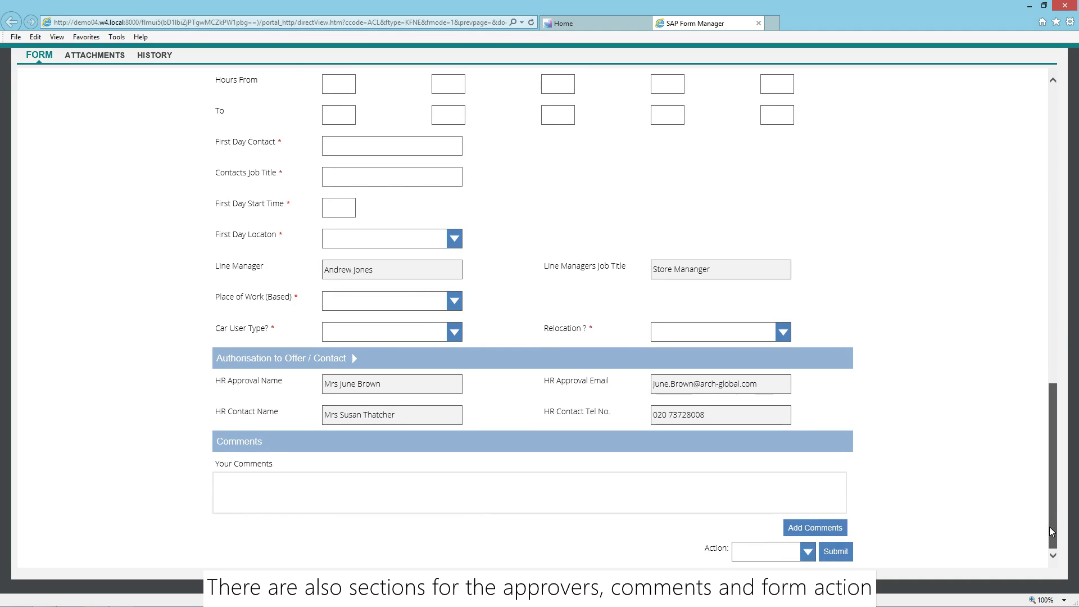
pyautogui.moveTo(1050, 511); pyautogui.dragTo(1064, 206)
# Enter the candidate number to load the candidate's details into the form
pyautogui.click(420, 184)
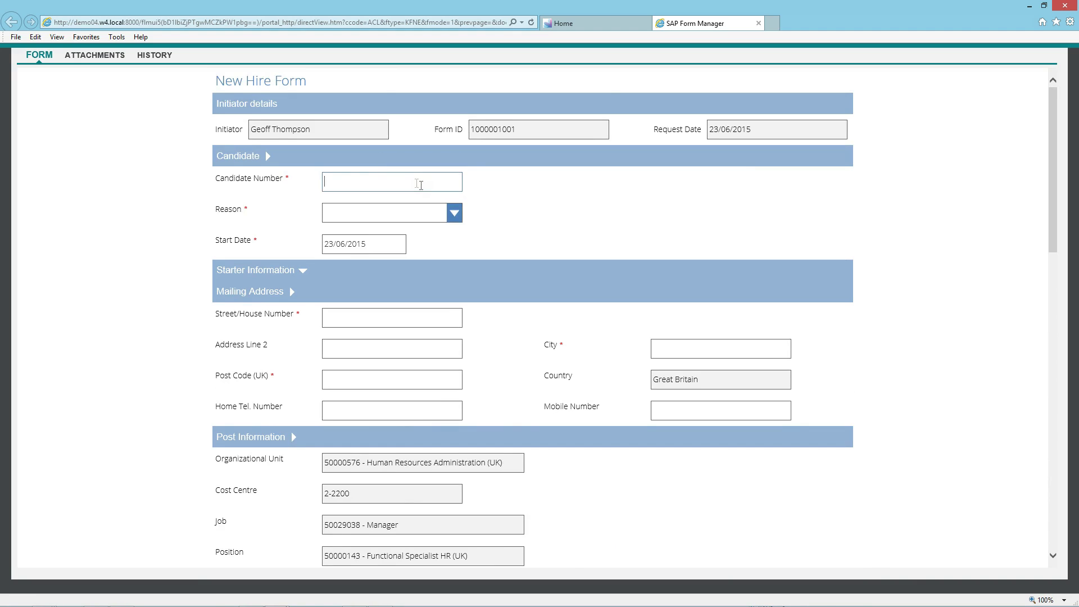
pyautogui.write('CD2')
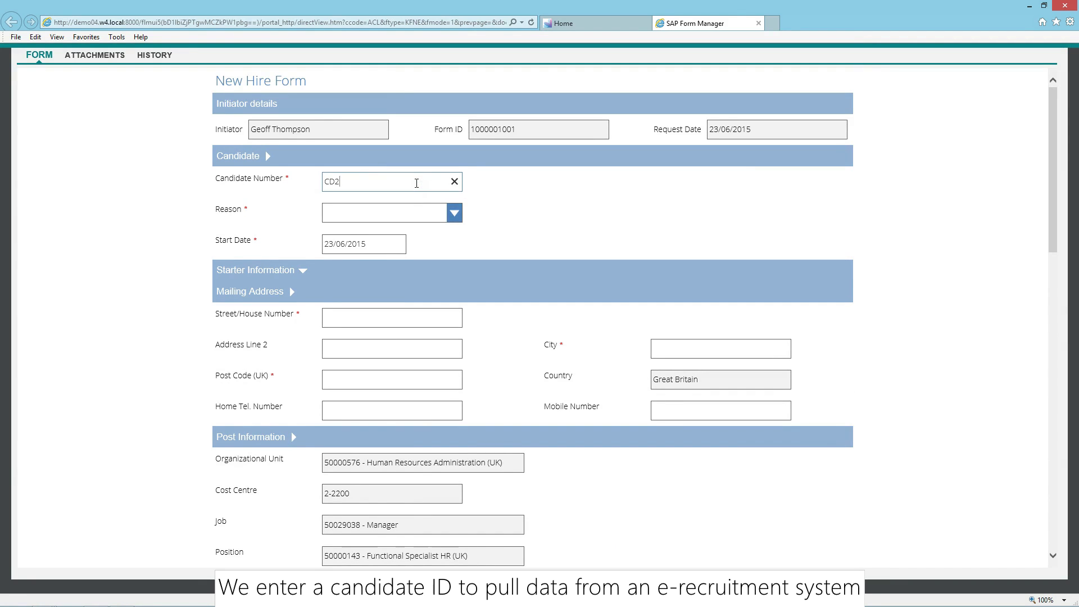
pyautogui.write('50047')
pyautogui.press('Tab')
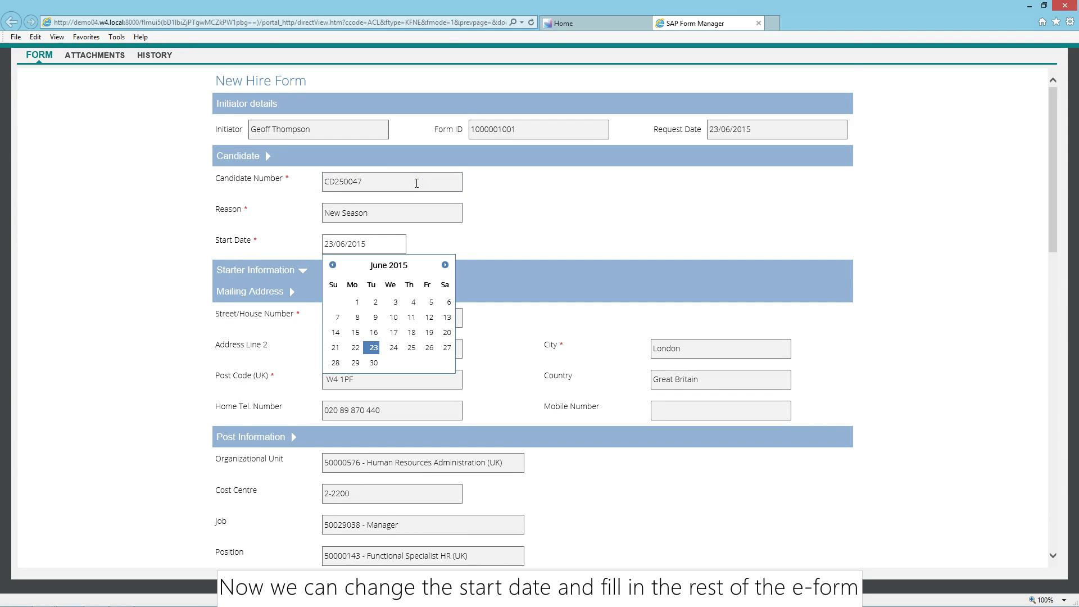
# Set the start date to 6 July 2015 and expand Starter Information again
pyautogui.click(445, 264)
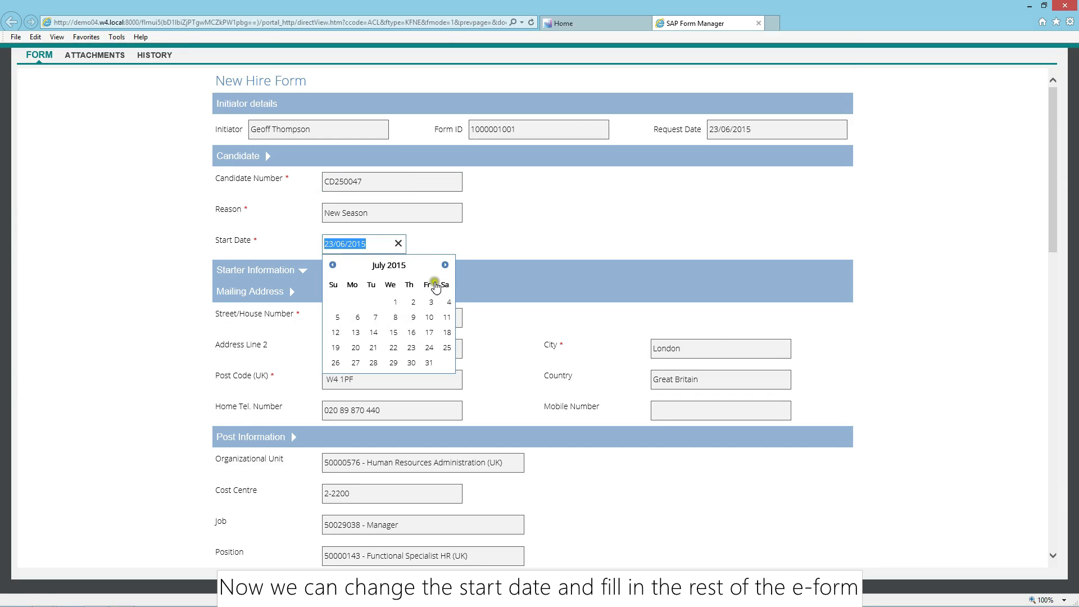
pyautogui.click(356, 318)
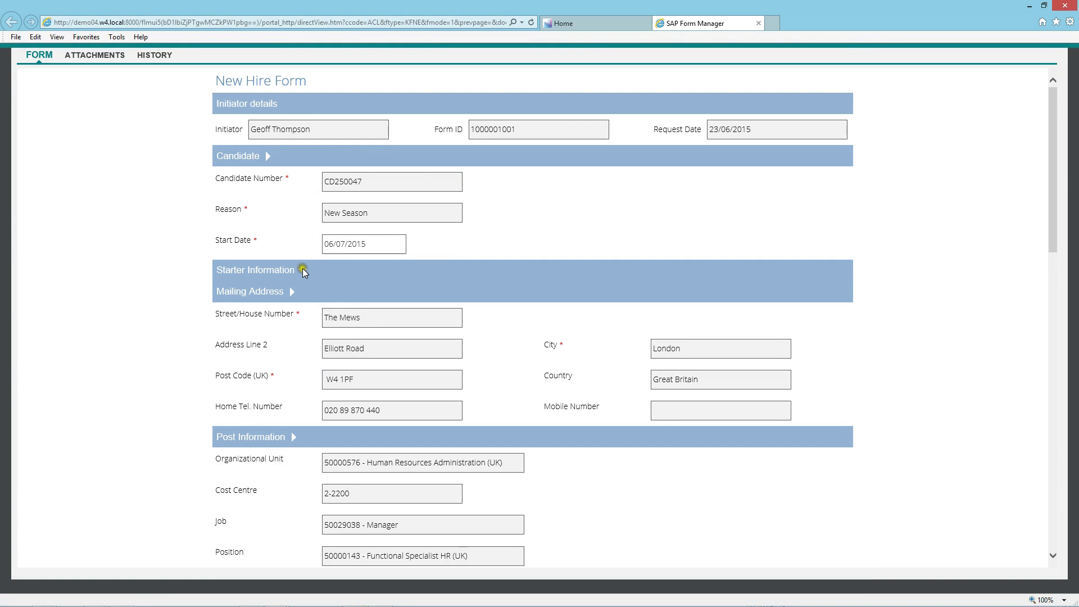
pyautogui.click(302, 272)
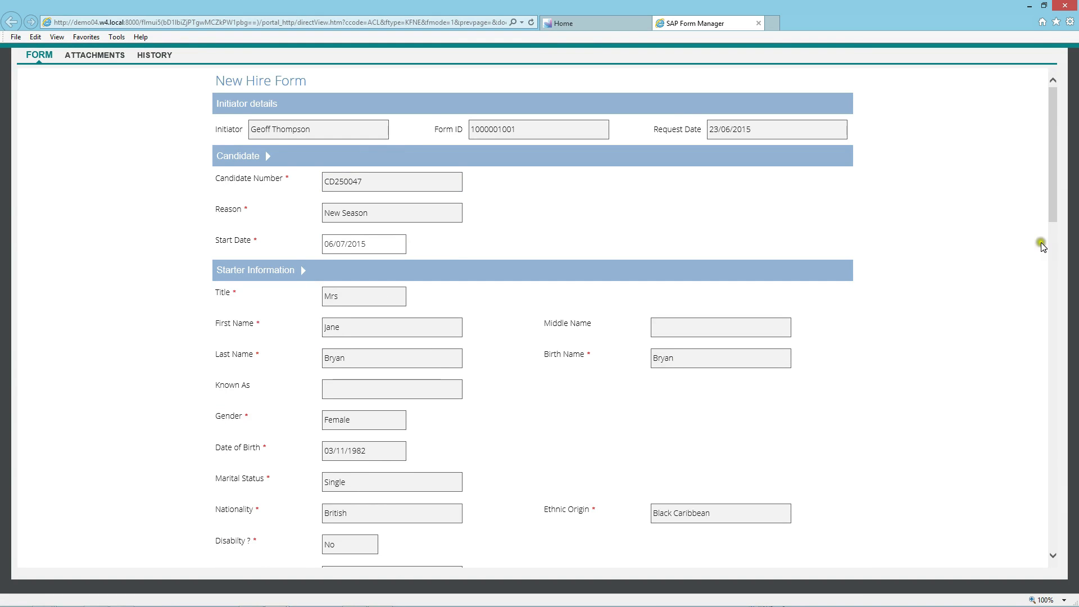
# Set grade GRD02, Field Based Yes, bank holiday entitlement 8 and CRB check No
pyautogui.moveTo(1054, 219); pyautogui.dragTo(1050, 397)
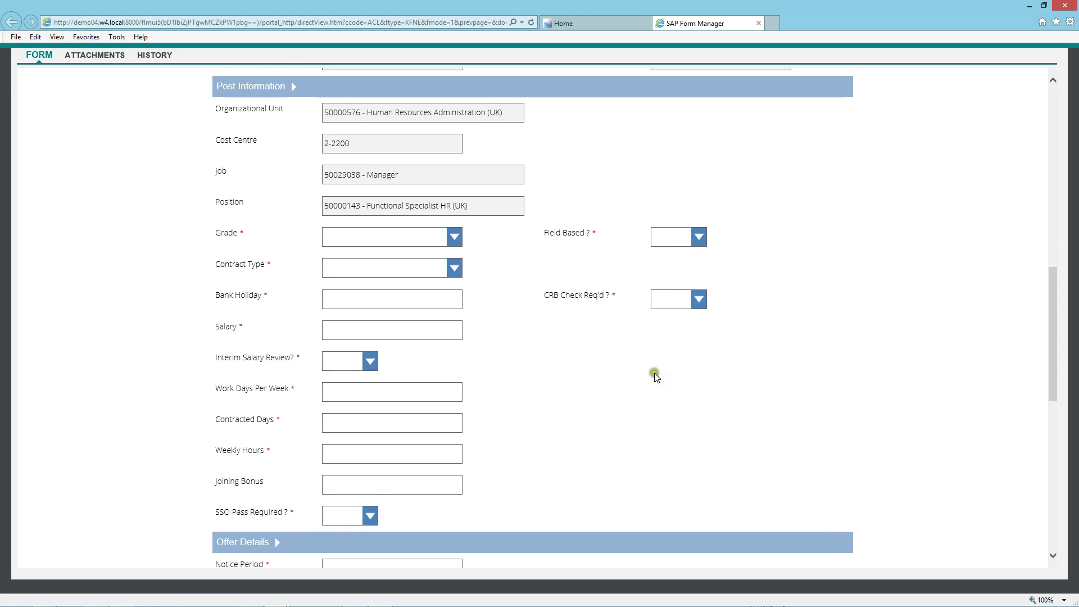
pyautogui.click(448, 245)
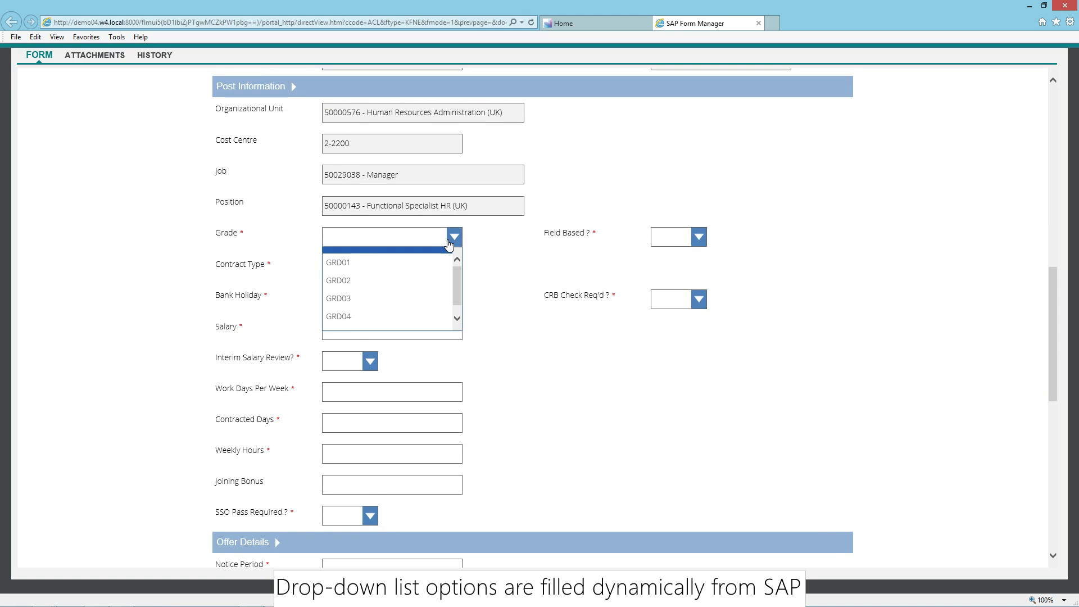
pyautogui.click(430, 284)
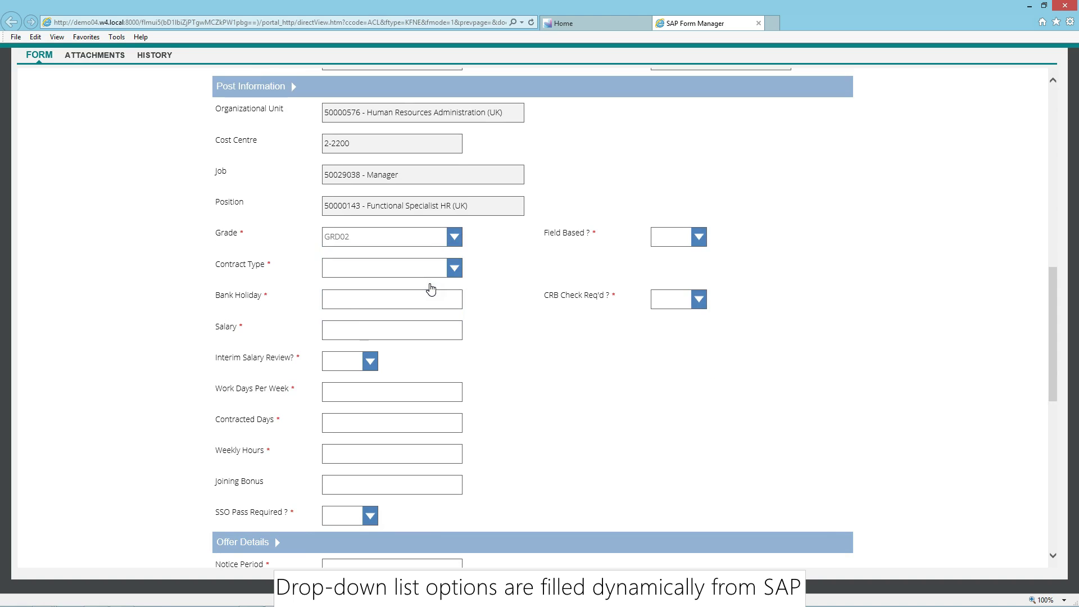
pyautogui.click(697, 237)
pyautogui.click(695, 264)
pyautogui.click(439, 303)
pyautogui.write('8')
pyautogui.click(687, 306)
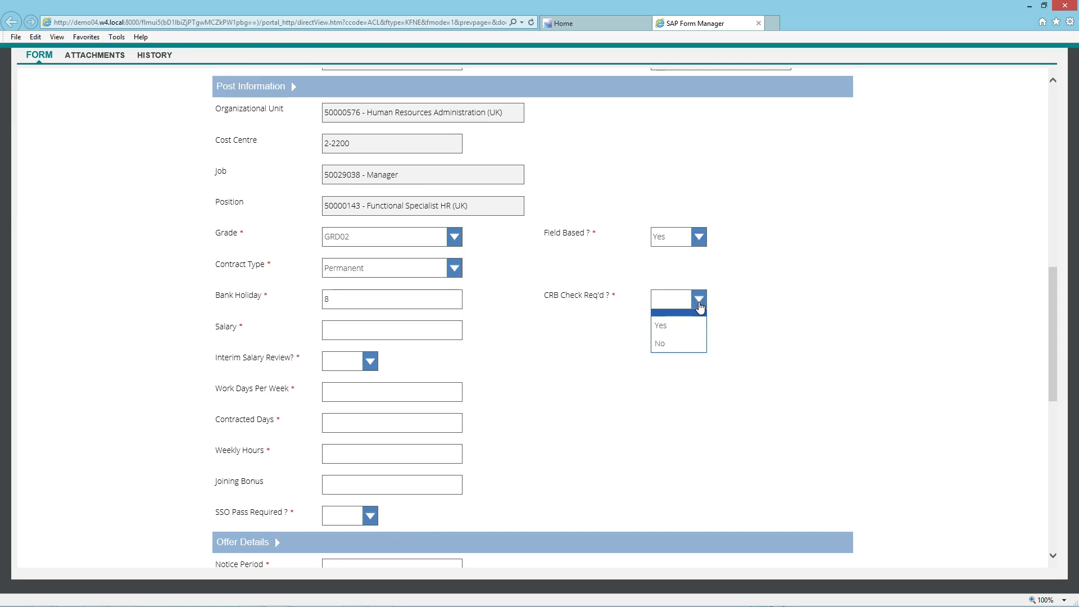
pyautogui.click(690, 341)
# Enter salary 36,000, interim review Yes, 5 work and contracted days, 40 weekly hours, SSO pass No
pyautogui.click(429, 334)
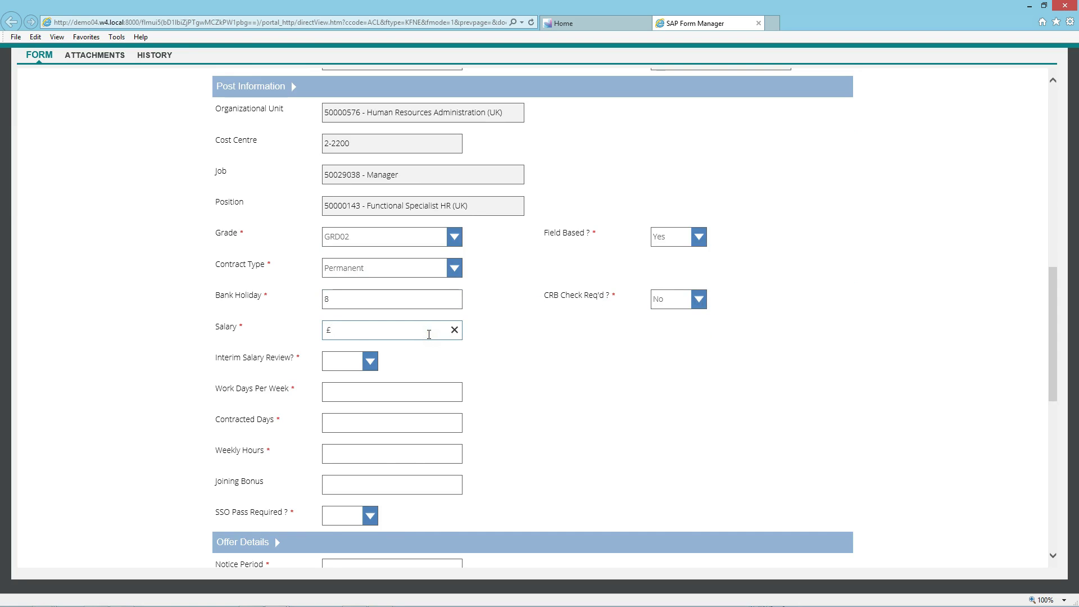
pyautogui.write('36,000')
pyautogui.click(370, 364)
pyautogui.click(360, 385)
pyautogui.click(355, 393)
pyautogui.write('5')
pyautogui.click(348, 421)
pyautogui.write('5')
pyautogui.click(337, 452)
pyautogui.write('40')
pyautogui.click(333, 514)
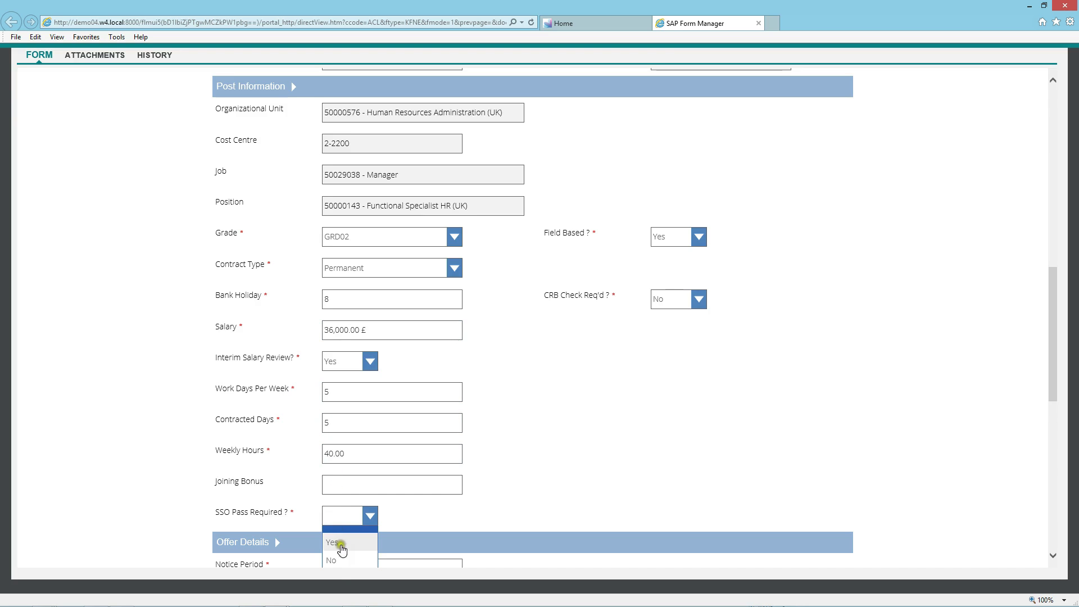
pyautogui.click(344, 560)
# Set notice period 30 and working hours 09:00 to 17:00 for Monday through Friday
pyautogui.moveTo(1052, 378); pyautogui.dragTo(1047, 489)
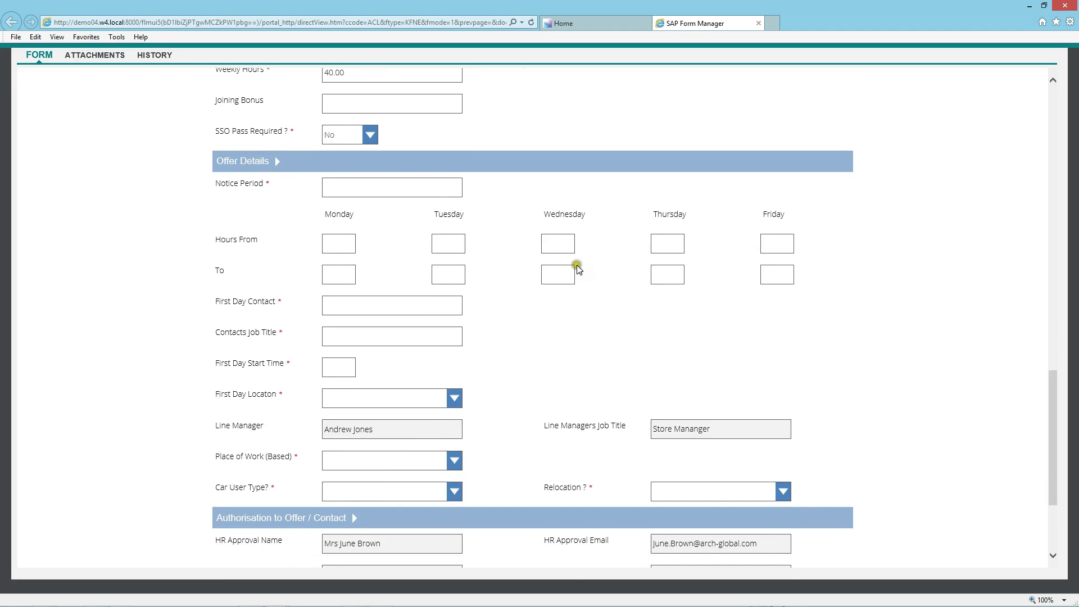
pyautogui.click(419, 192)
pyautogui.click(336, 248)
pyautogui.write('09:00')
pyautogui.click(442, 236)
pyautogui.write('09:00')
pyautogui.press('Tab')
pyautogui.write('09:00')
pyautogui.press('Tab')
pyautogui.write('09:00')
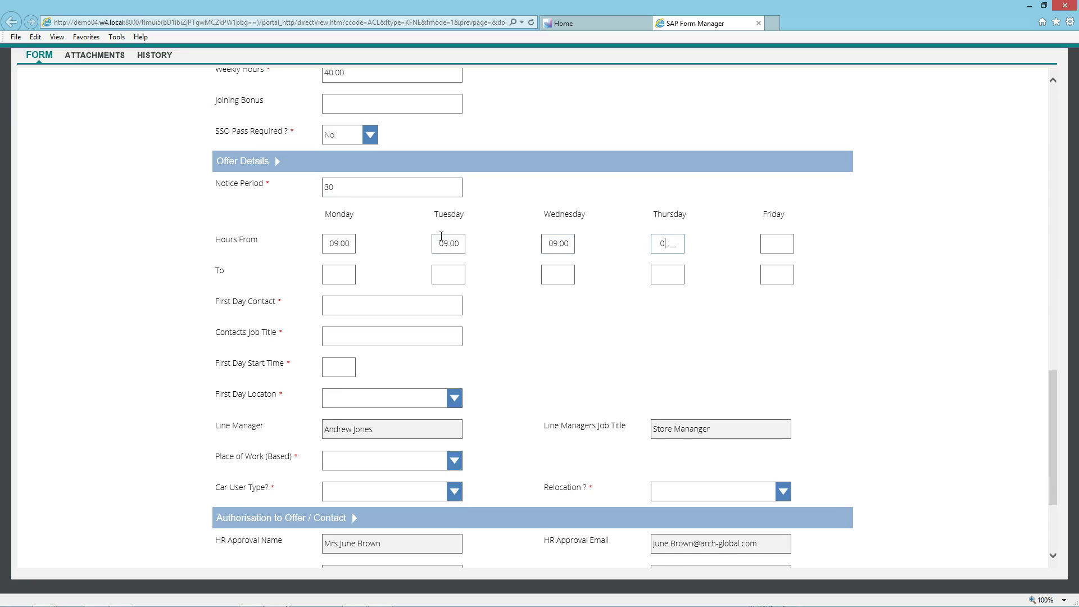
pyautogui.press('Tab')
pyautogui.write('09:00')
pyautogui.write('17:00')
pyautogui.press('Tab')
pyautogui.write('17:017:0017:00')
pyautogui.press('Tab')
pyautogui.write('17:00')
# Enter the first-day contact's name, their job title and a 09:30 start time
pyautogui.click(430, 299)
pyautogui.click(428, 332)
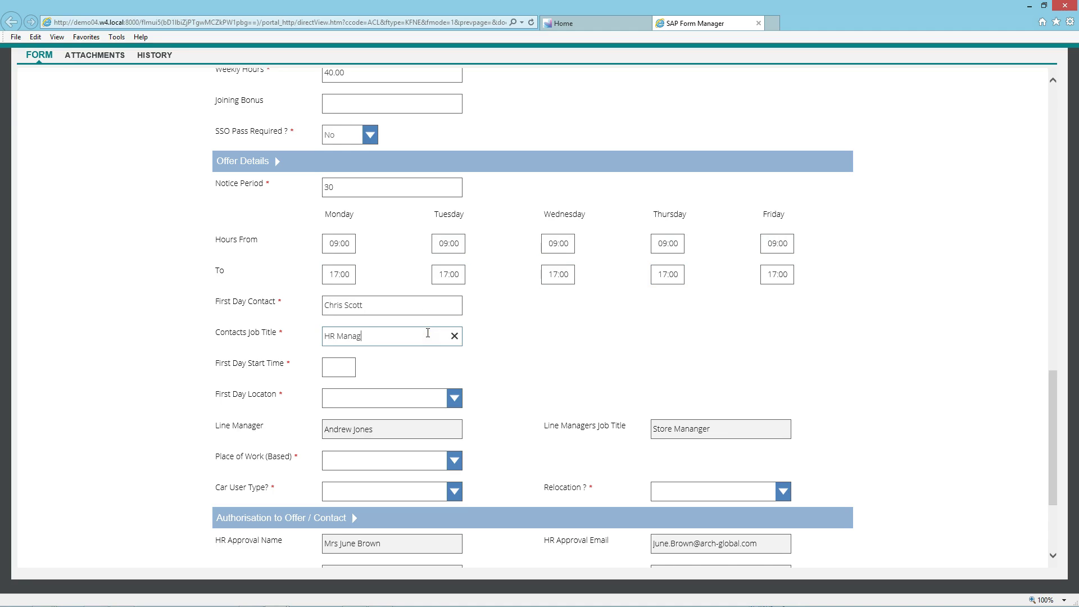
pyautogui.click(340, 364)
pyautogui.write('09:30')
# Set first-day location and place of work to Arch, car user type and relocation to No
pyautogui.click(373, 405)
pyautogui.click(370, 424)
pyautogui.click(395, 461)
pyautogui.click(391, 490)
pyautogui.click(388, 492)
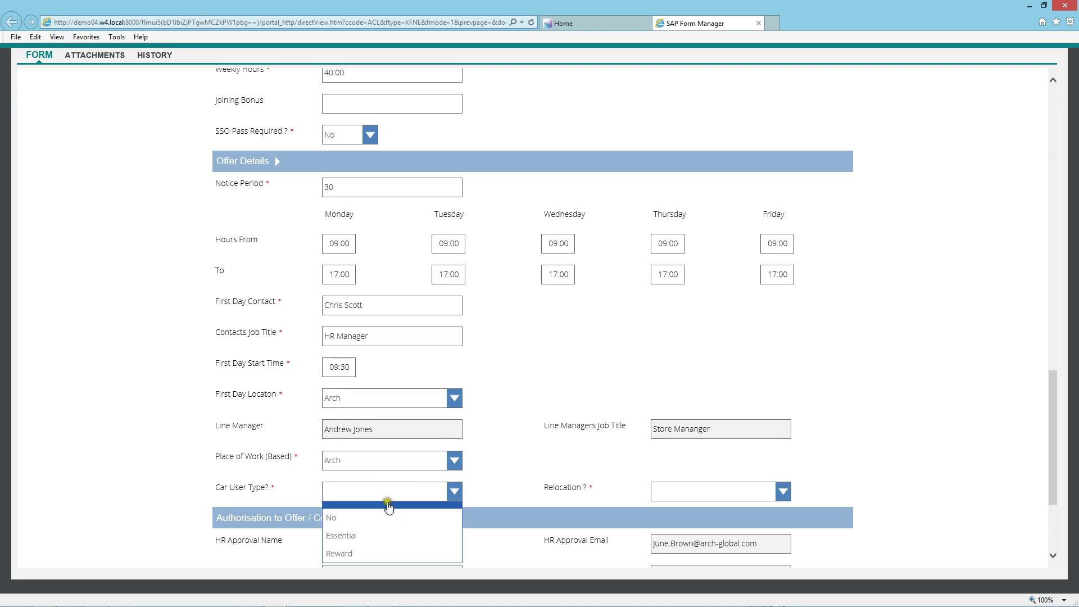
pyautogui.click(381, 518)
pyautogui.click(717, 492)
pyautogui.click(706, 537)
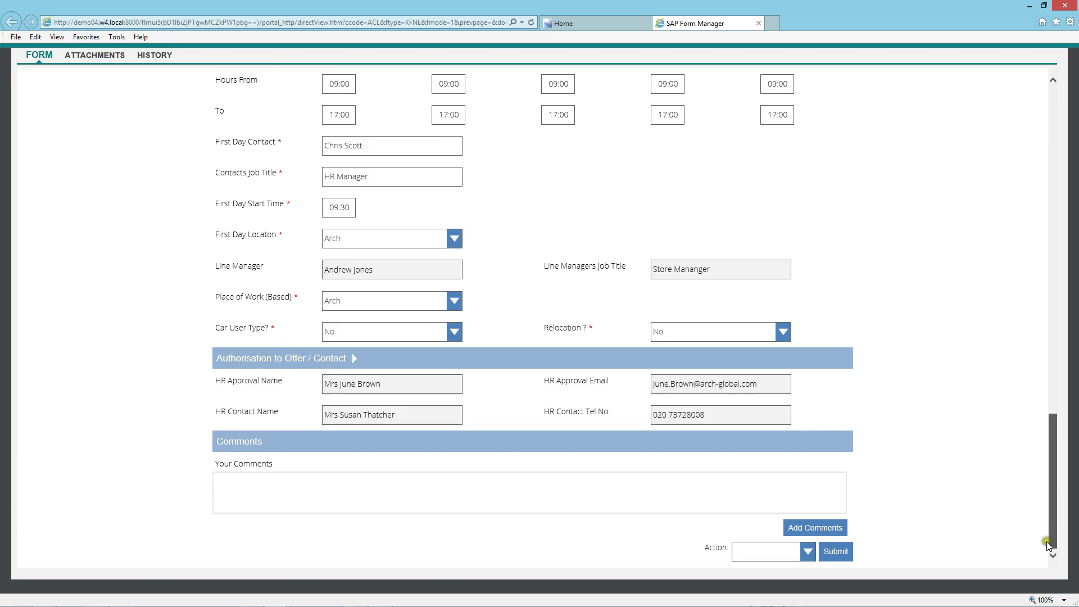
pyautogui.click(806, 553)
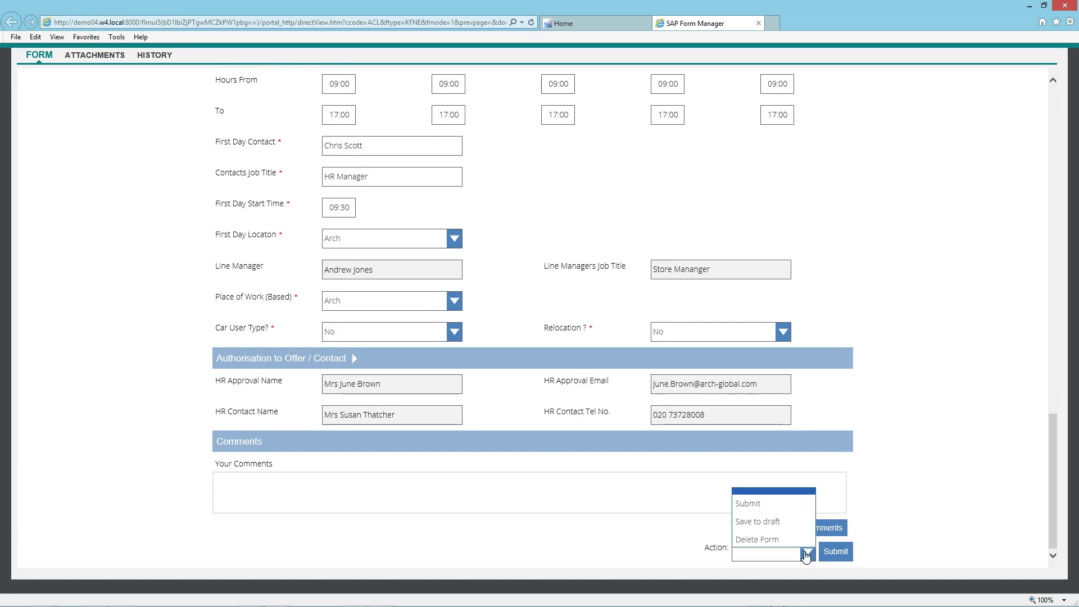
pyautogui.click(794, 510)
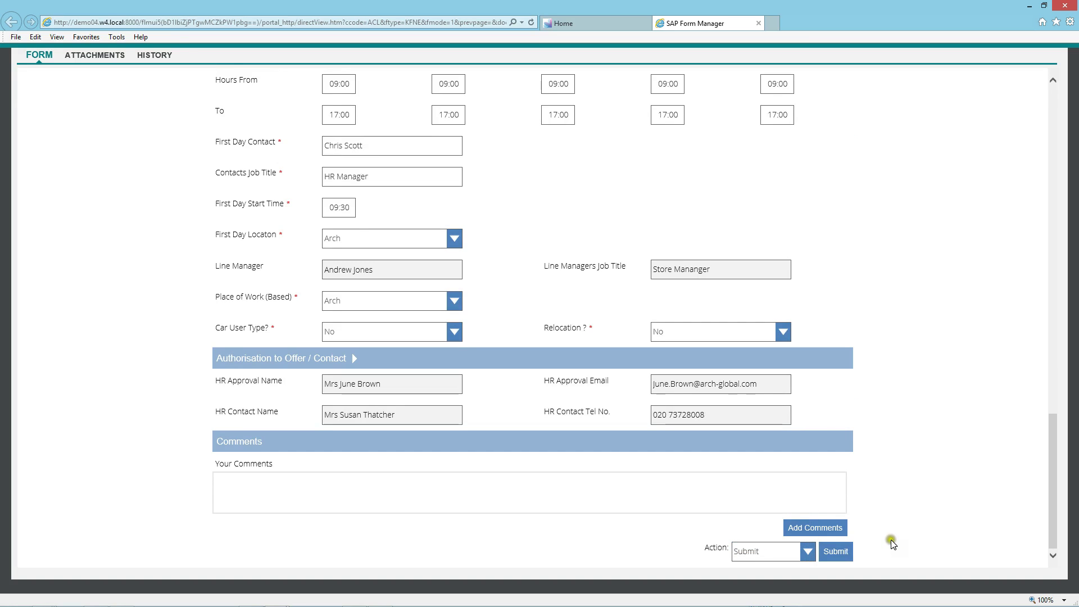
pyautogui.click(836, 551)
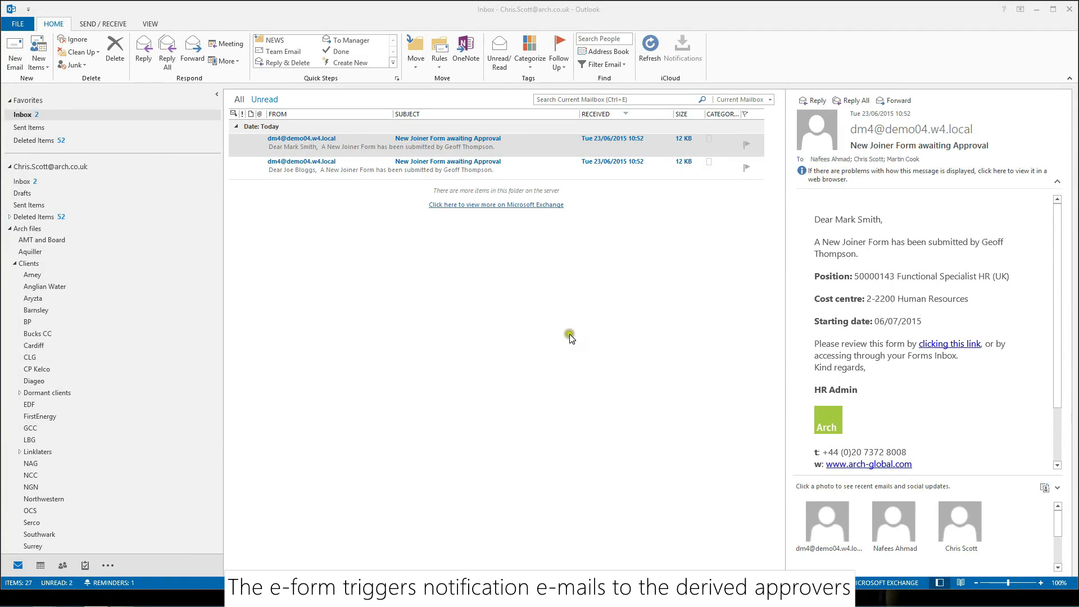
# Open the first 'New Joiner Form awaiting Approval' e-mail in its own window
pyautogui.doubleClick(534, 146)
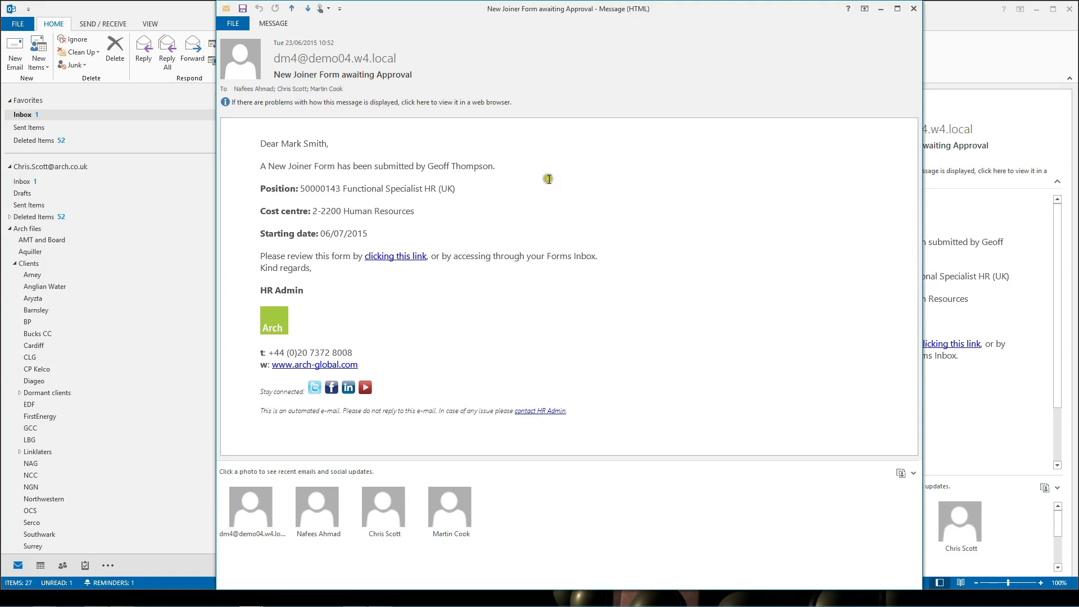
# Follow the e-mail's form link and sign in with the approver's user name and password
pyautogui.click(399, 260)
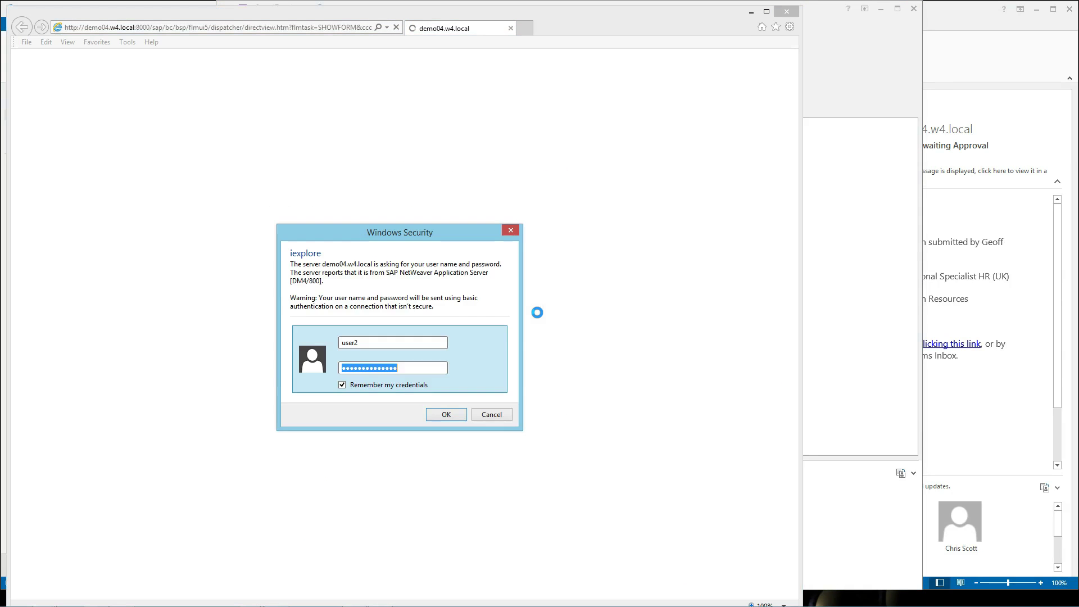
pyautogui.moveTo(391, 343); pyautogui.dragTo(325, 342)
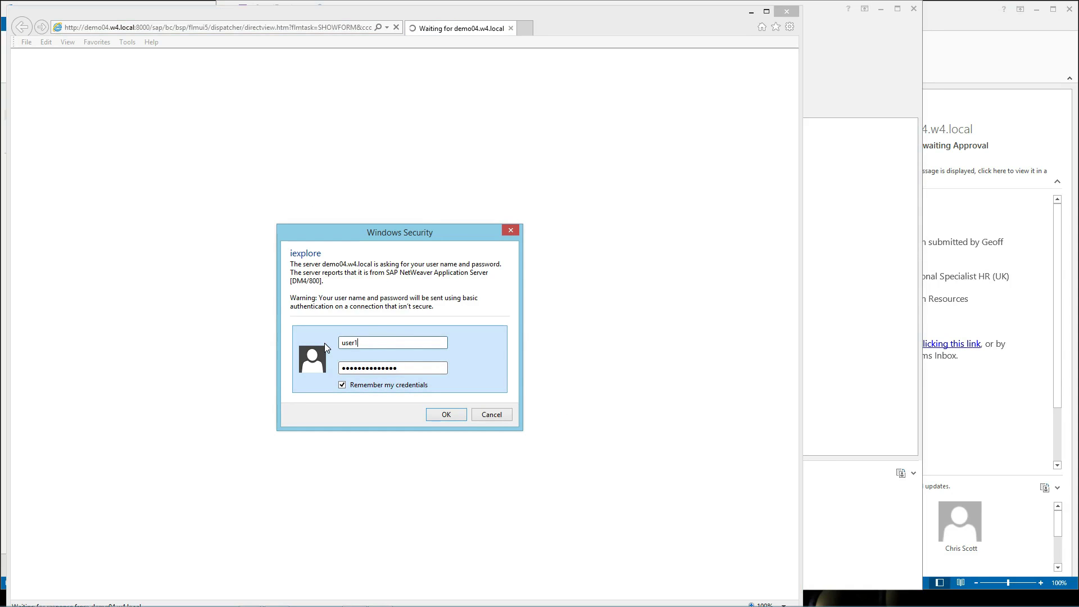
pyautogui.press('Tab')
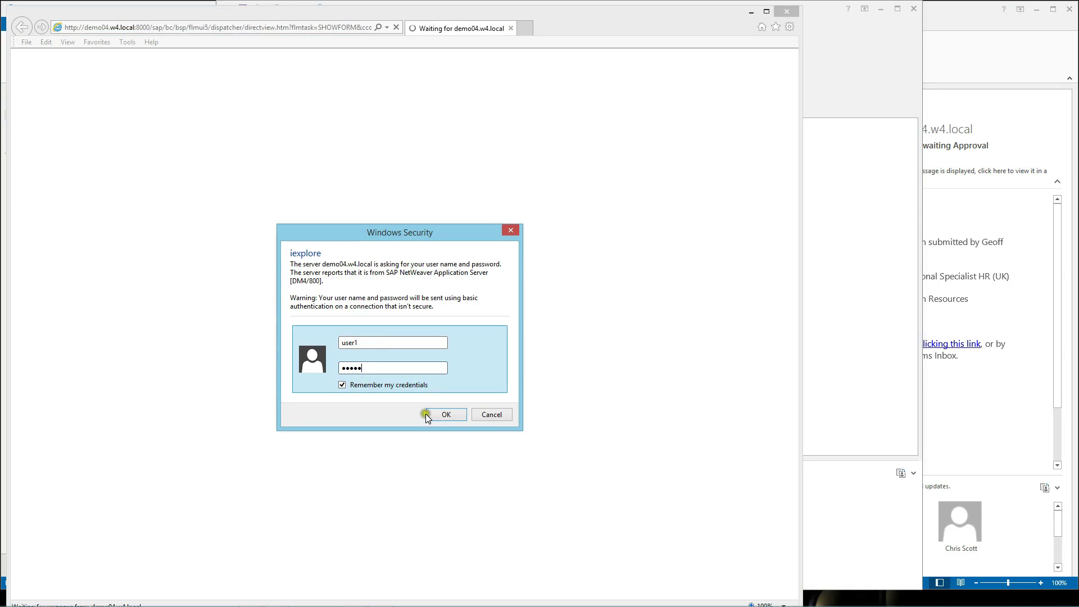
pyautogui.click(442, 414)
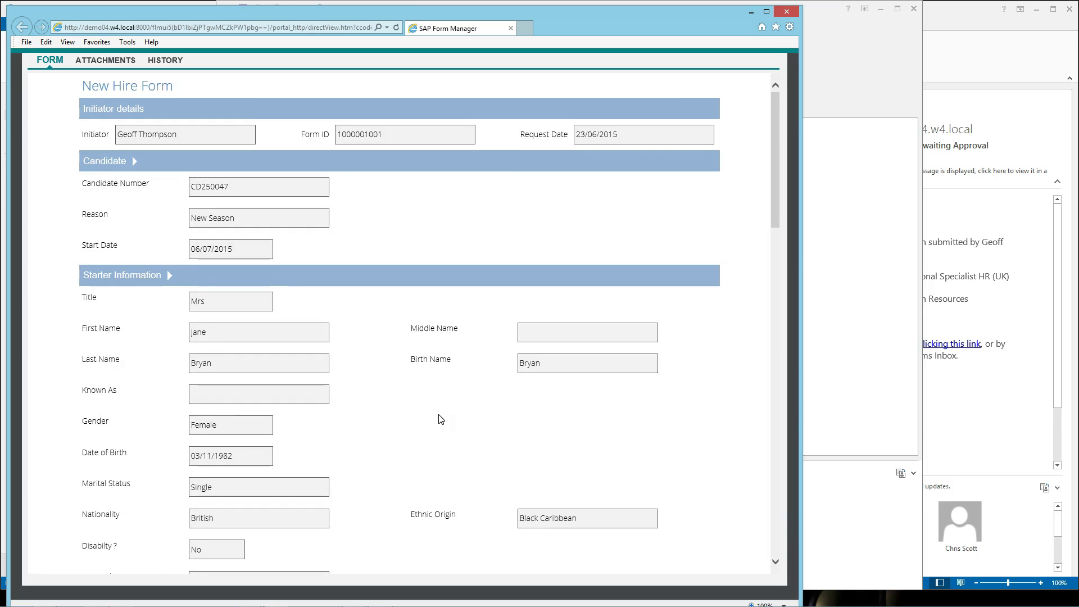
# Collapse the Starter Information, Mailing Address, Post Information and Offer Details sections
pyautogui.click(170, 278)
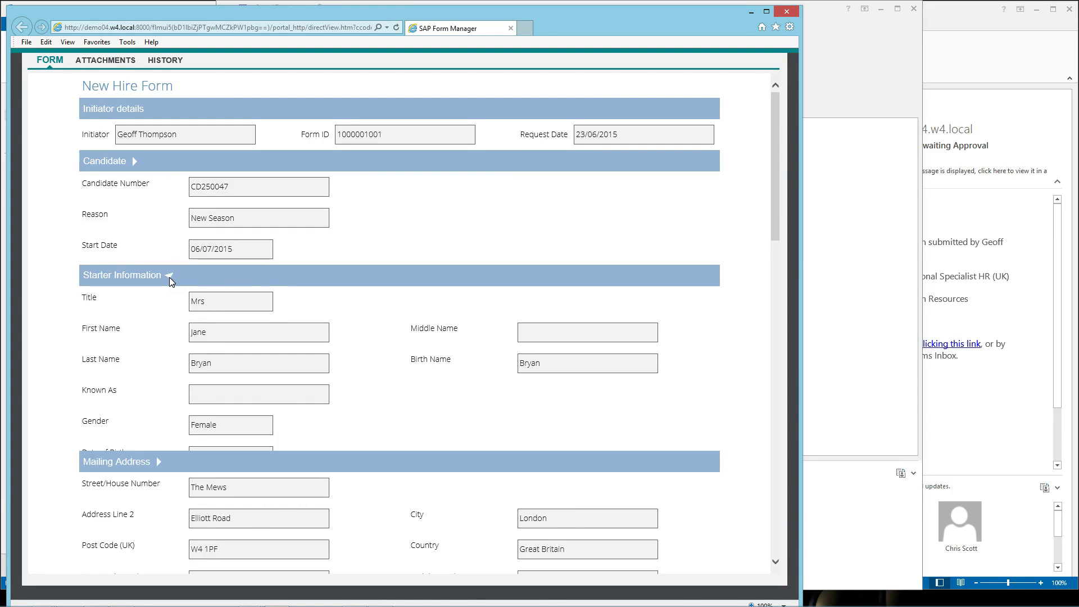
pyautogui.click(159, 297)
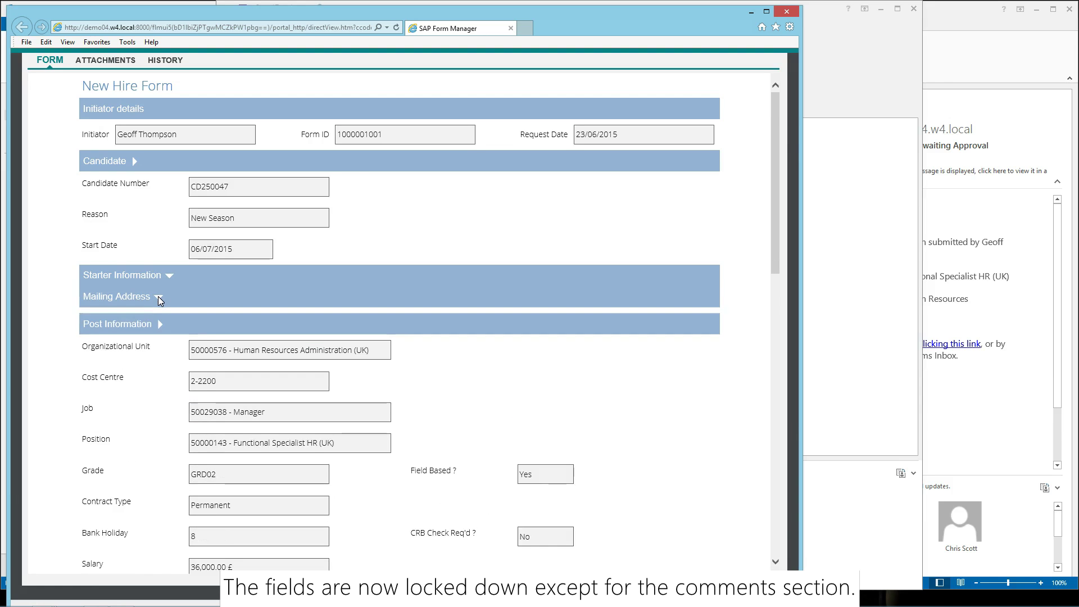
pyautogui.click(159, 318)
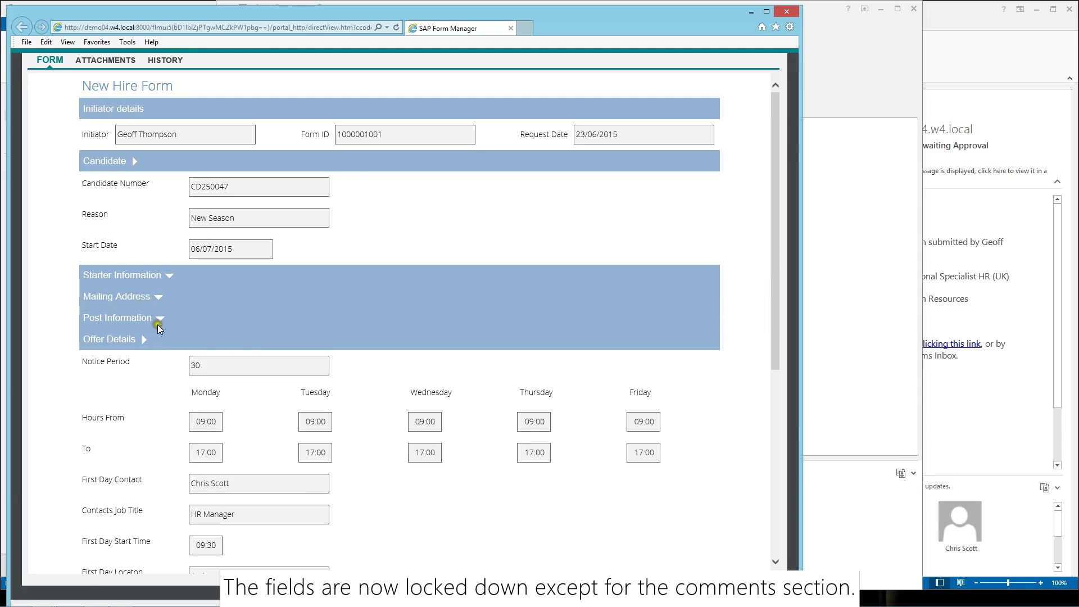
pyautogui.click(144, 341)
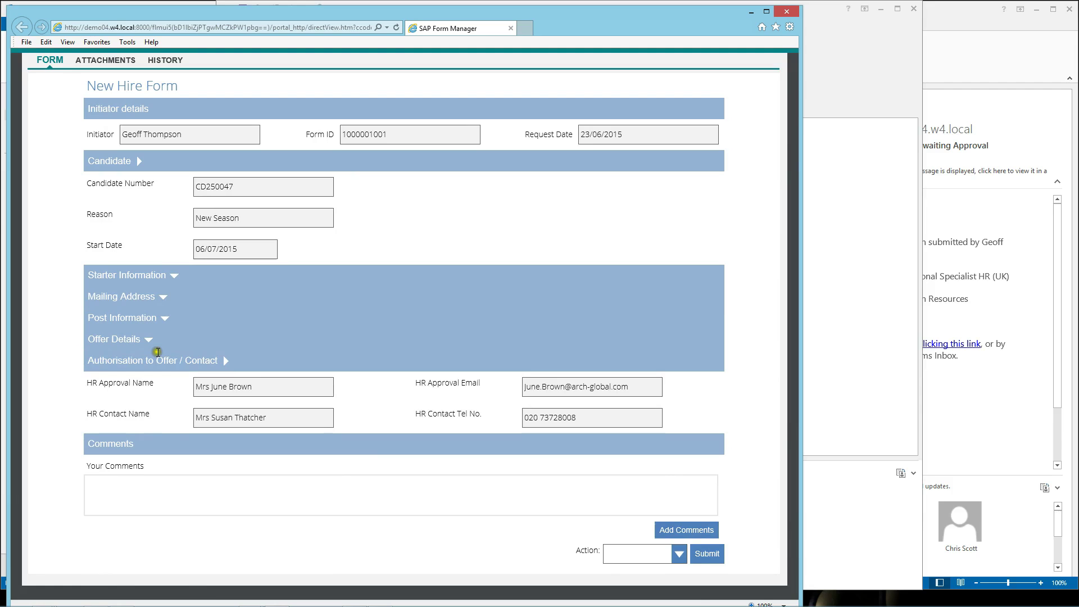
# Choose the Approve action and submit the approval to SAP
pyautogui.click(679, 554)
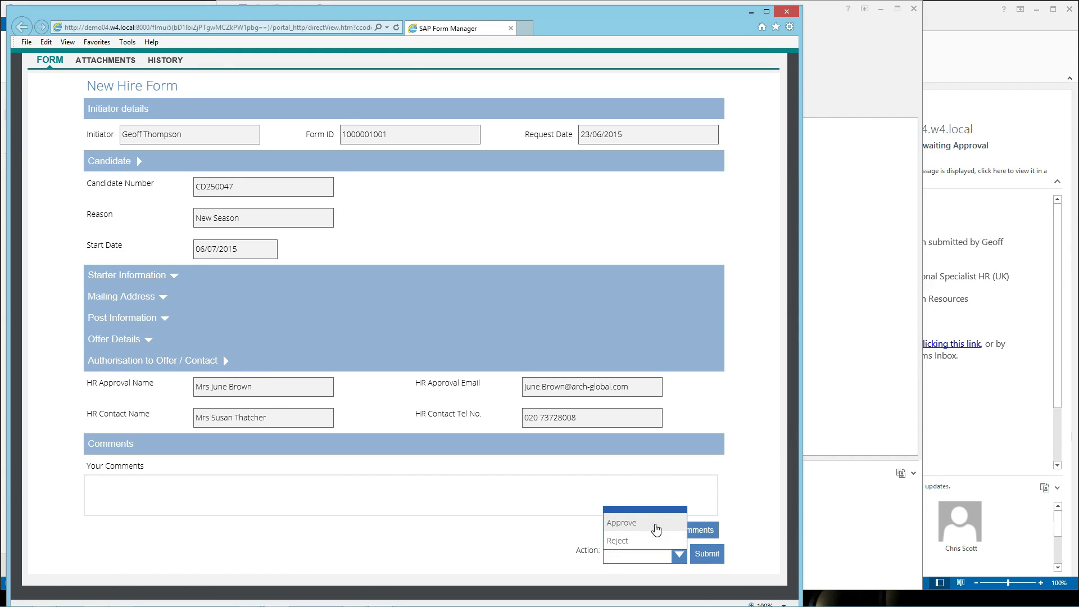
pyautogui.click(656, 529)
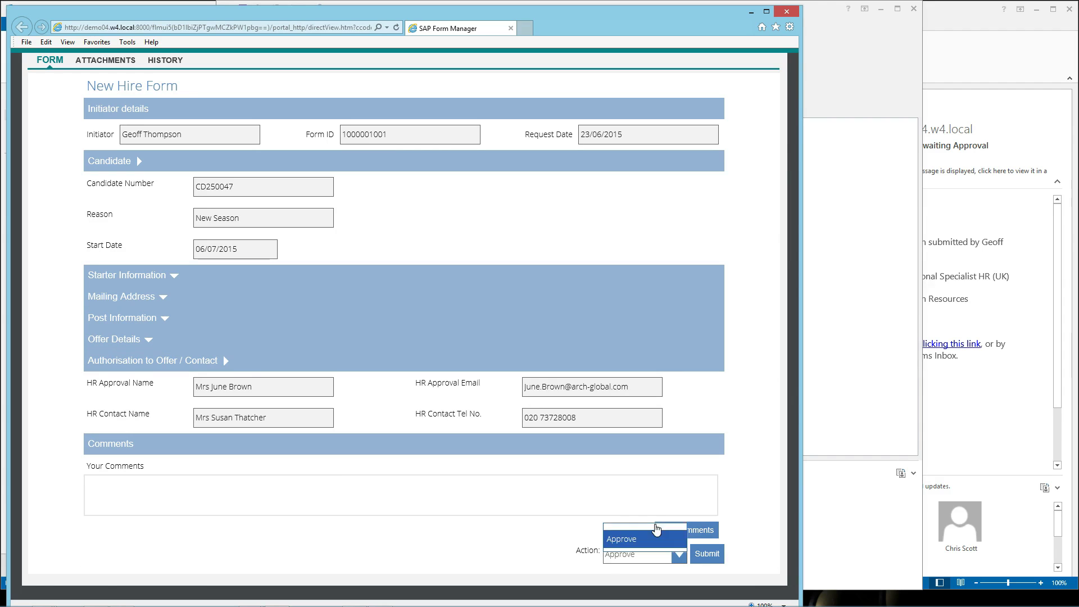
pyautogui.click(702, 558)
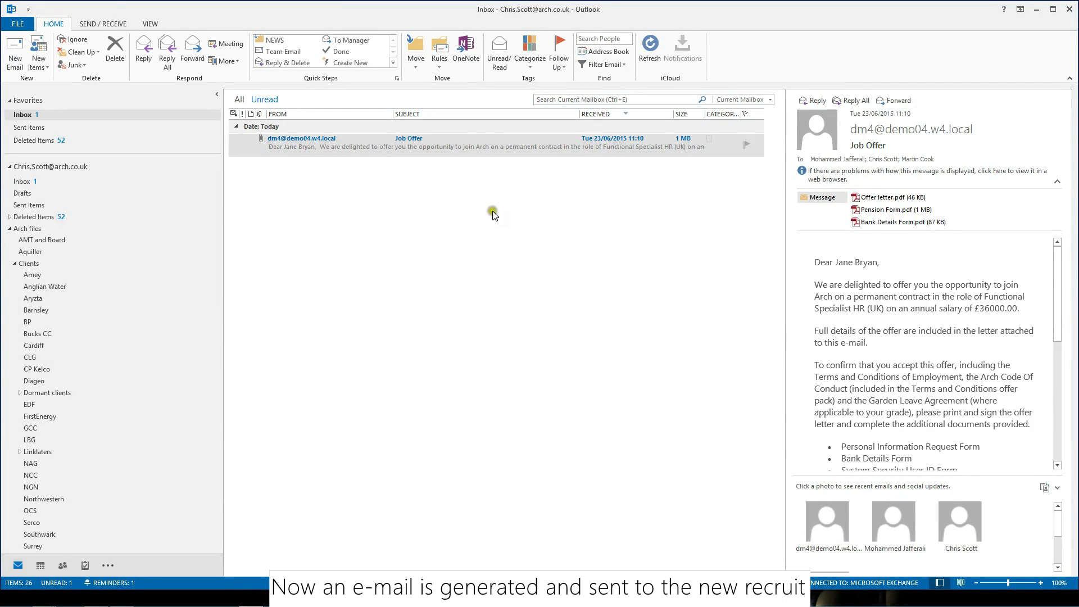
# Open the Job Offer e-mail, check the role and £36000.00 salary, and launch Offer letter.pdf
pyautogui.doubleClick(493, 146)
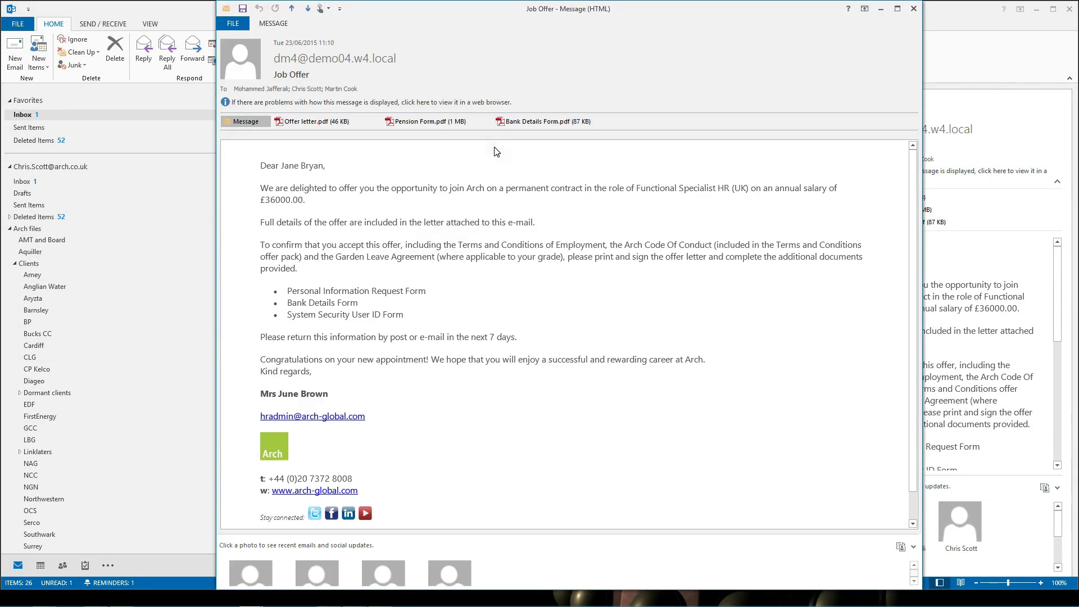
pyautogui.click(502, 159)
pyautogui.moveTo(626, 188); pyautogui.dragTo(747, 189)
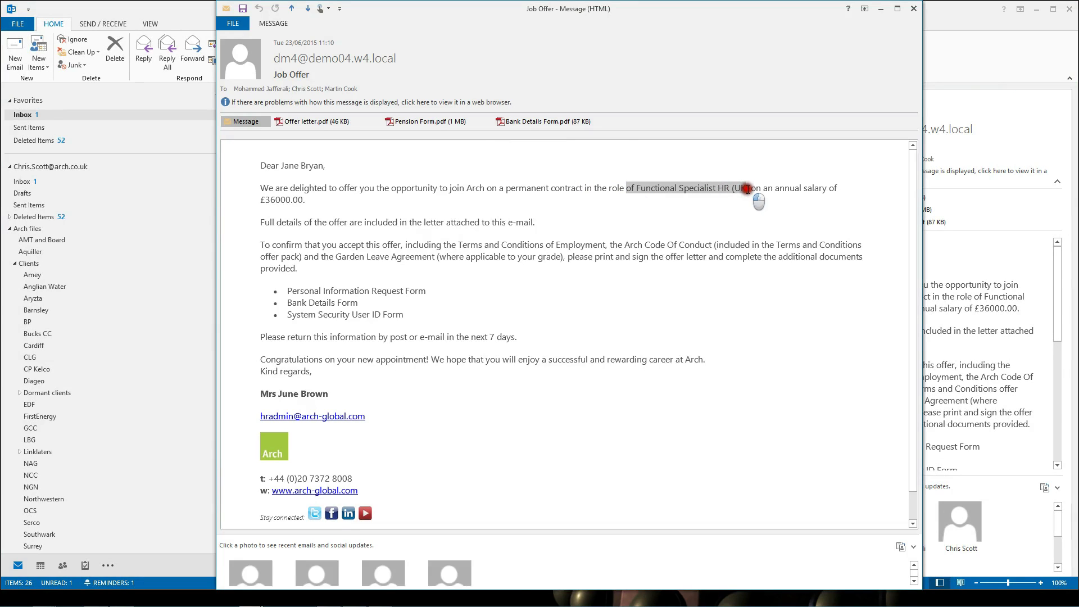
pyautogui.doubleClick(275, 200)
pyautogui.click(336, 207)
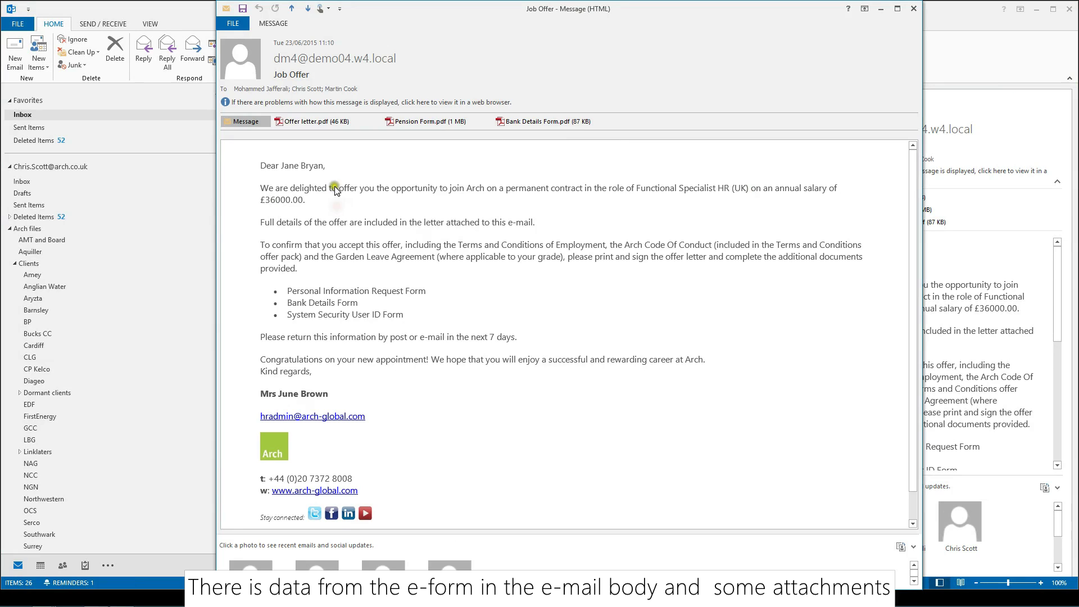
pyautogui.click(313, 123)
pyautogui.doubleClick(313, 123)
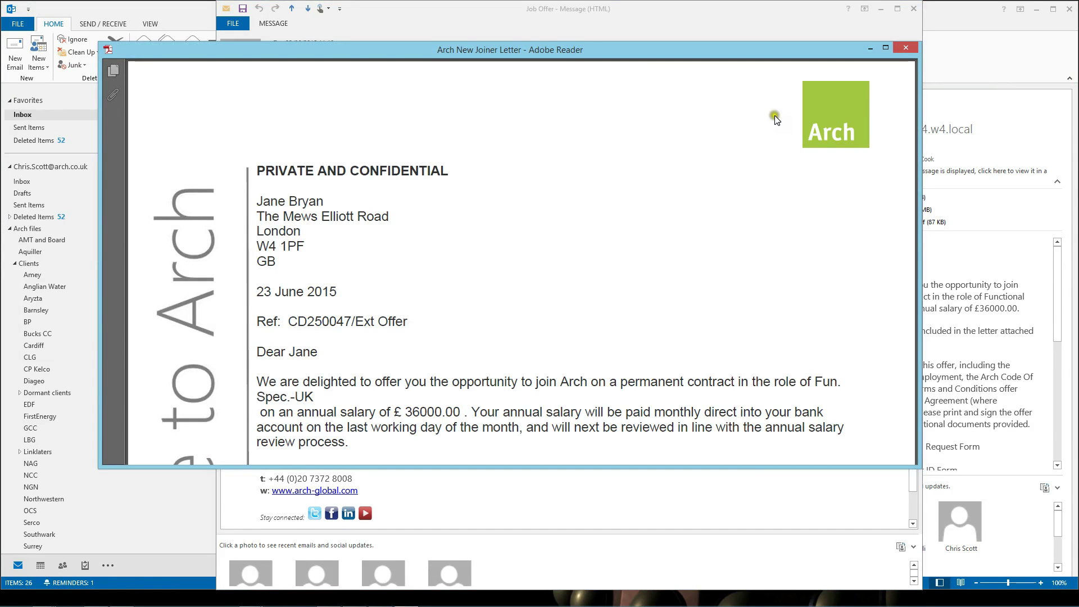
# Maximize and fit the offer letter in Adobe Reader, read both pages, then close it
pyautogui.click(886, 47)
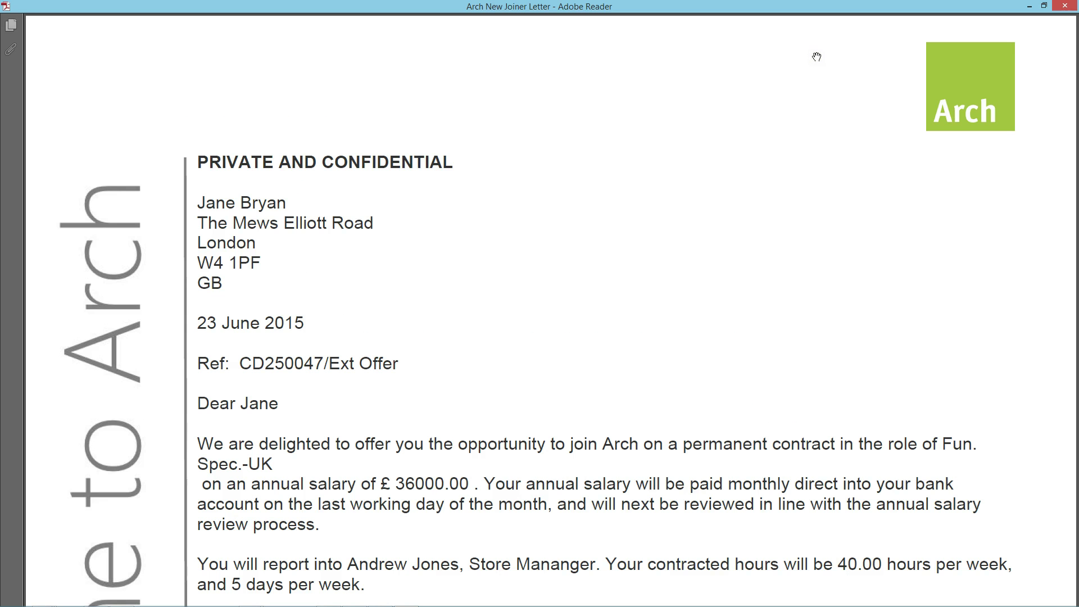
pyautogui.hotkey('ctrl', '0')
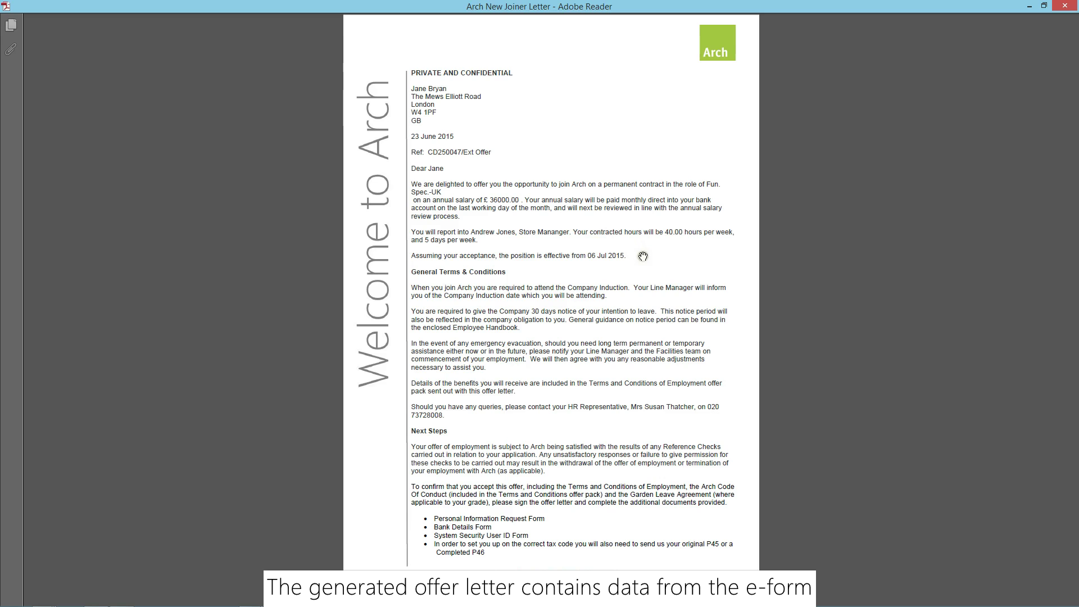
pyautogui.scroll(-2, 651, 306)
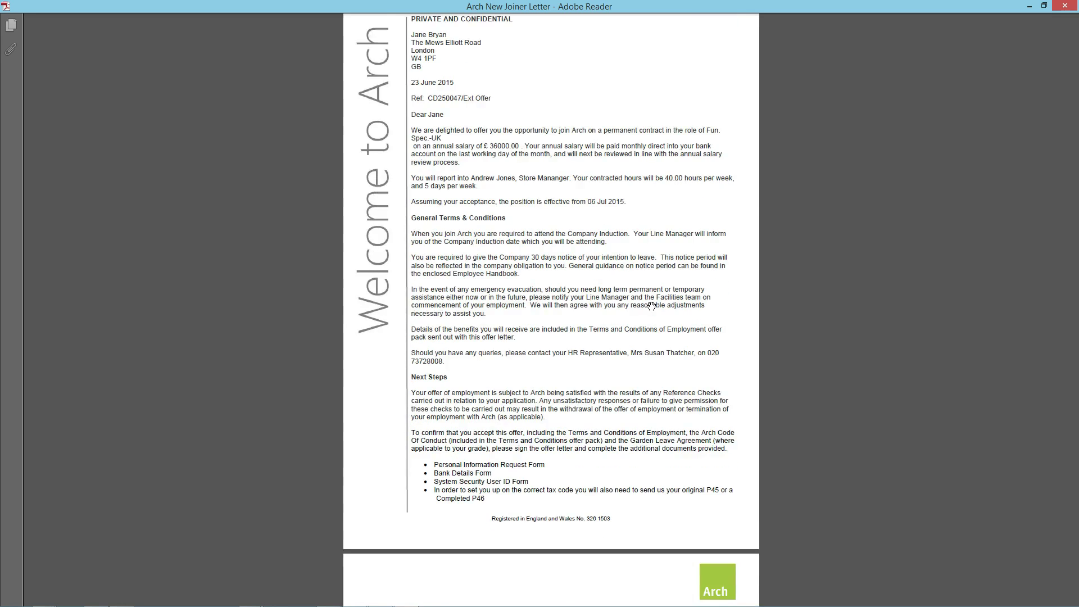
pyautogui.scroll(-1, 651, 306)
pyautogui.scroll(-4, 651, 306)
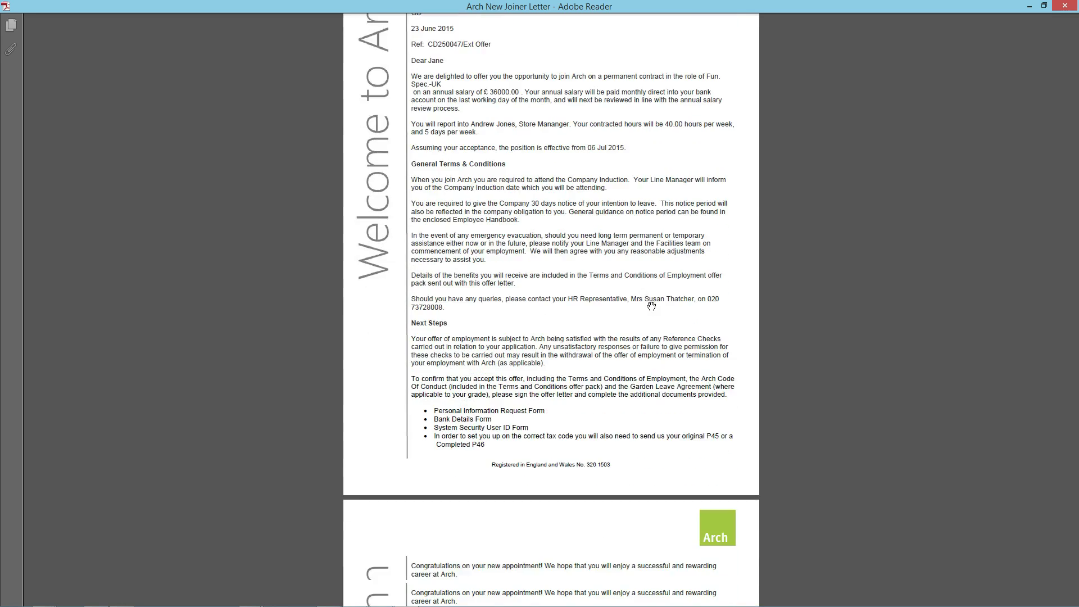
pyautogui.scroll(-4, 651, 306)
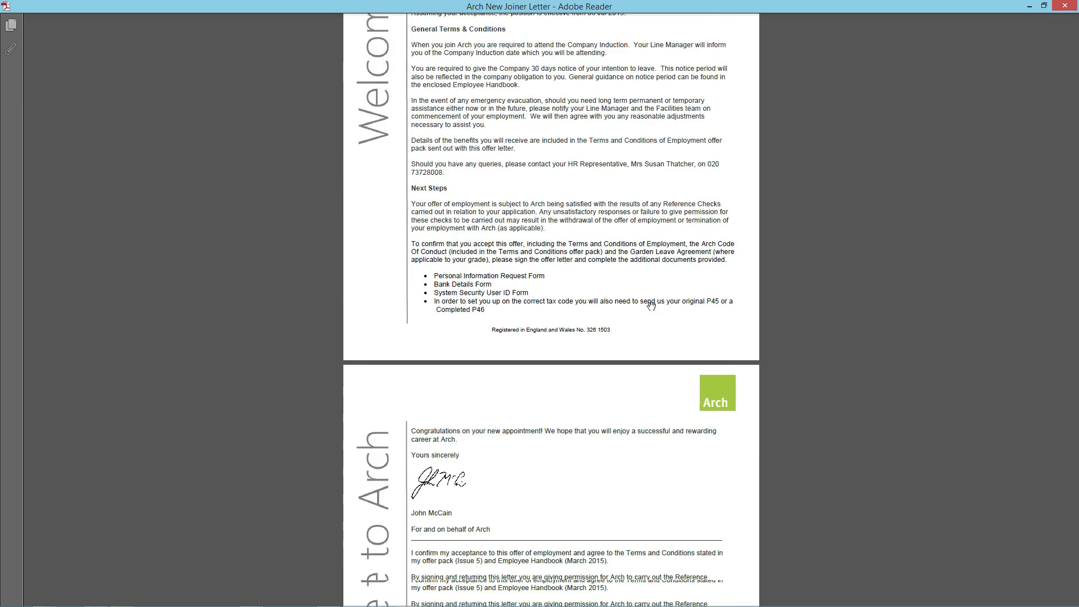
pyautogui.scroll(-5, 650, 306)
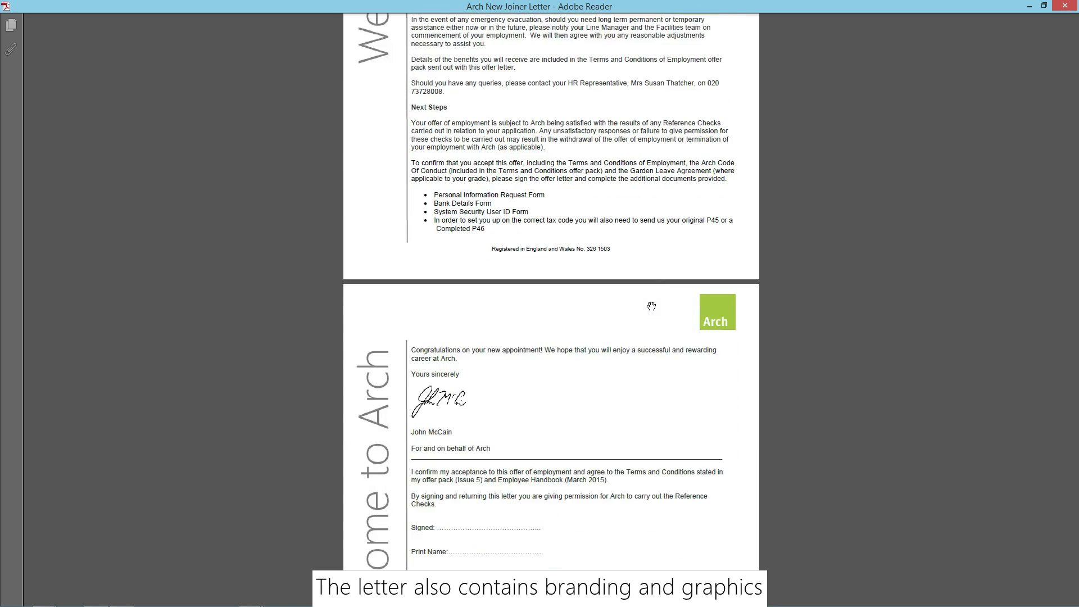
pyautogui.scroll(-3, 650, 306)
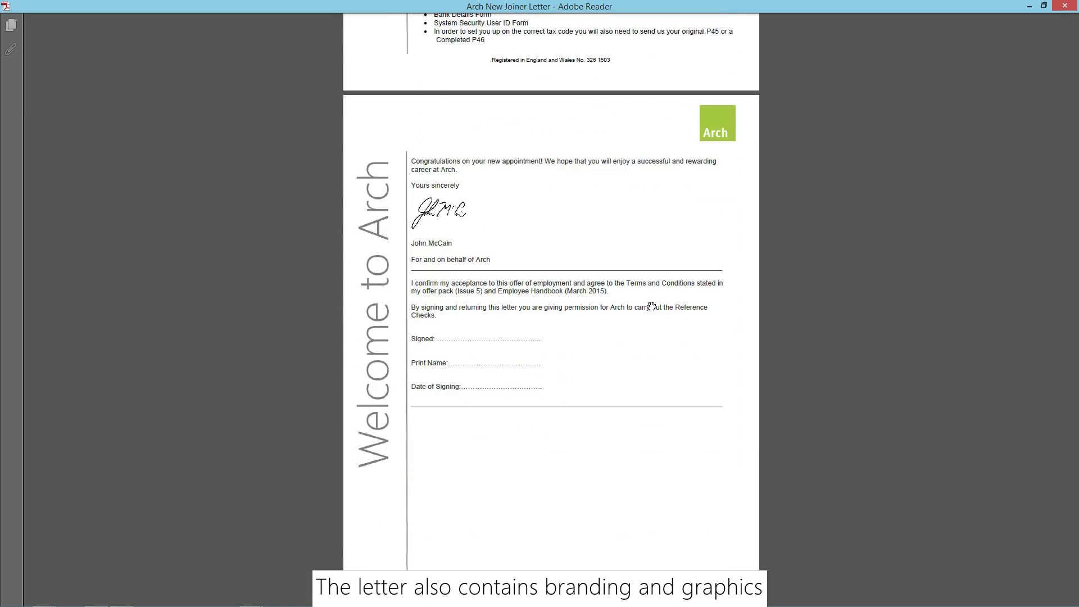
pyautogui.scroll(6, 651, 306)
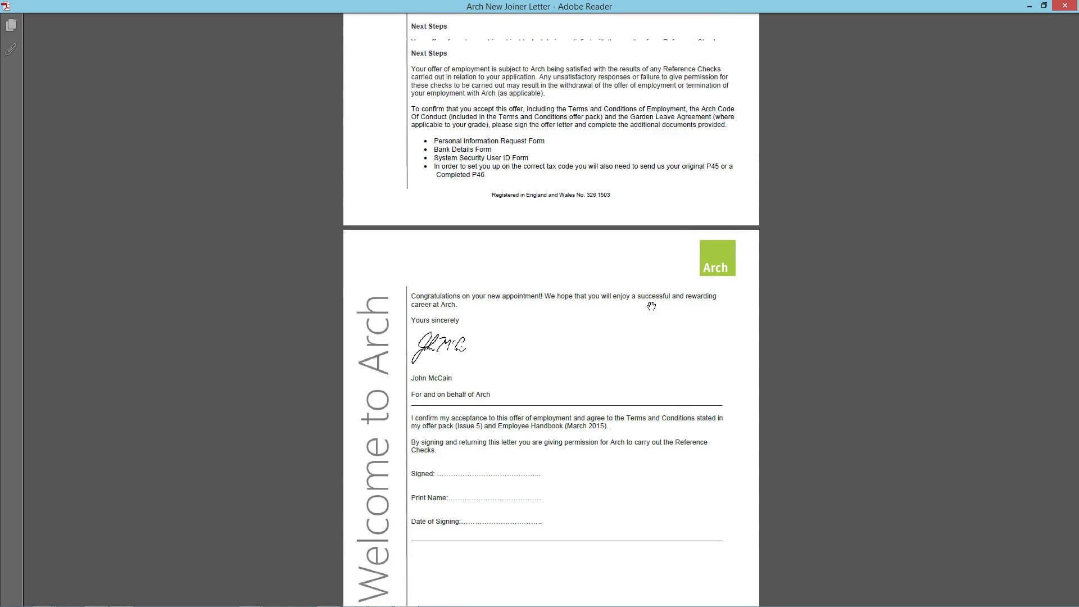
pyautogui.scroll(13, 651, 306)
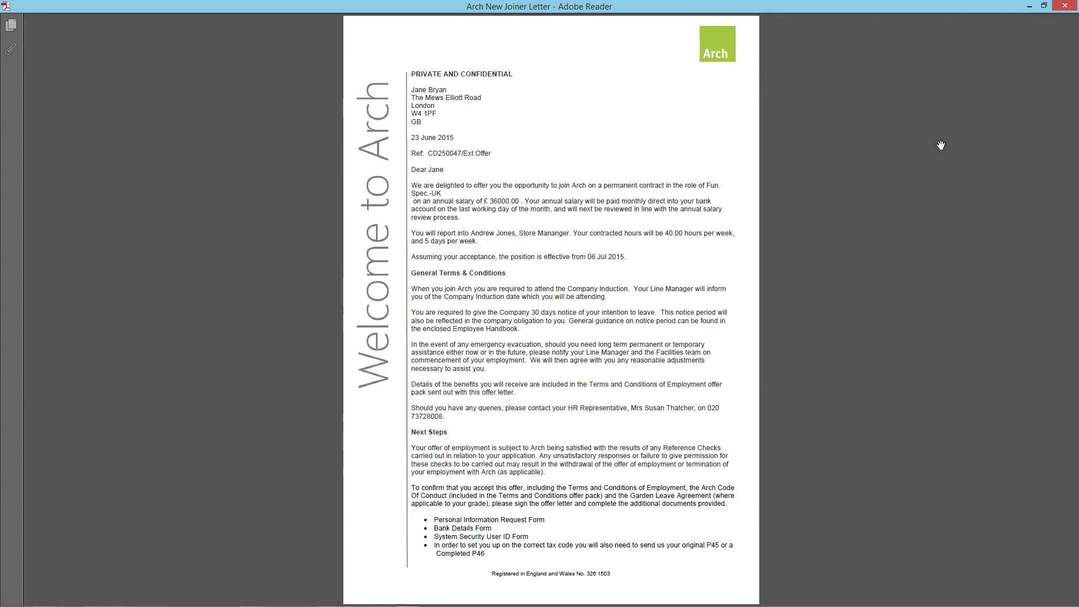
pyautogui.click(1065, 7)
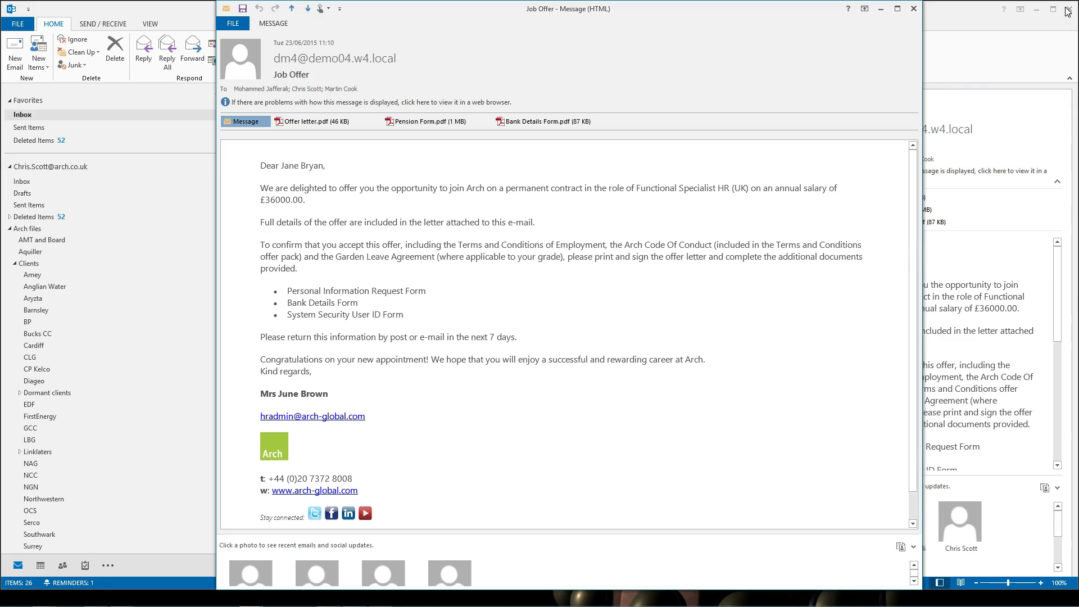
pyautogui.doubleClick(404, 123)
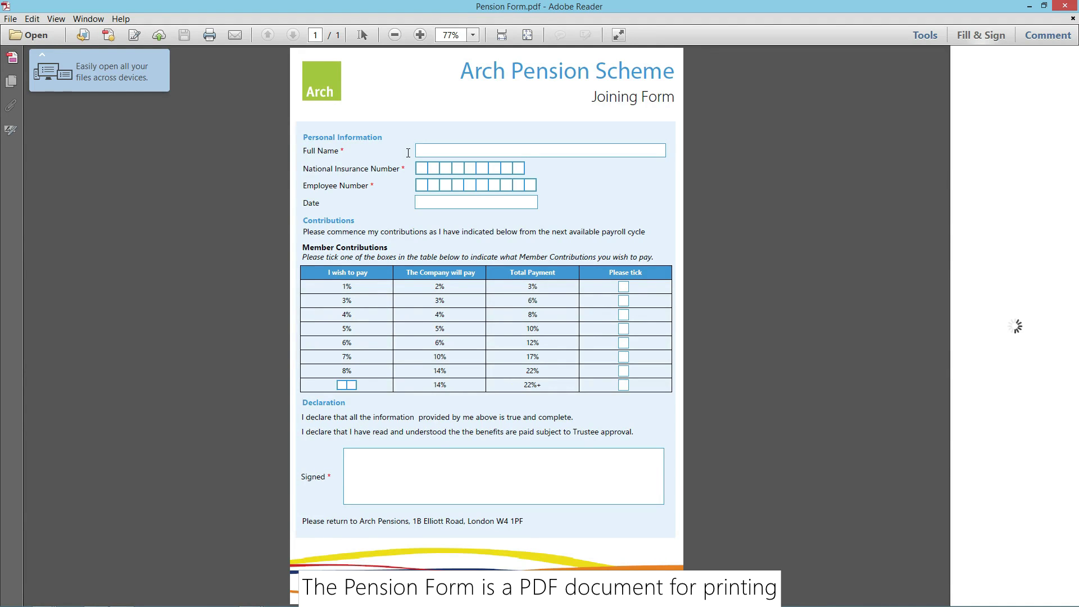
pyautogui.click(1065, 7)
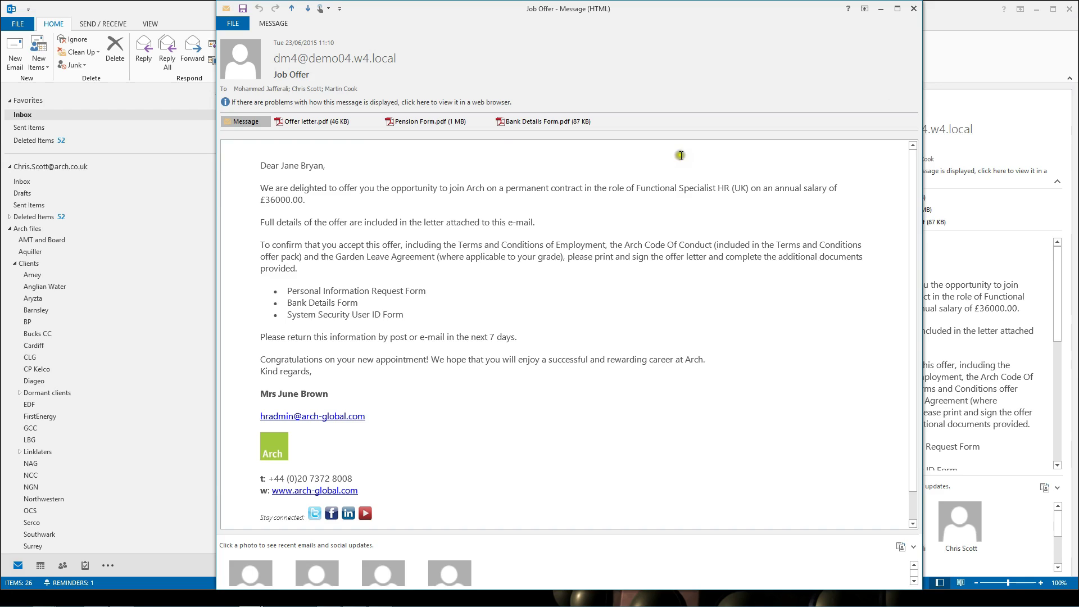
# View the Bank Details Form.pdf attachment in Adobe Reader, then close it
pyautogui.doubleClick(544, 122)
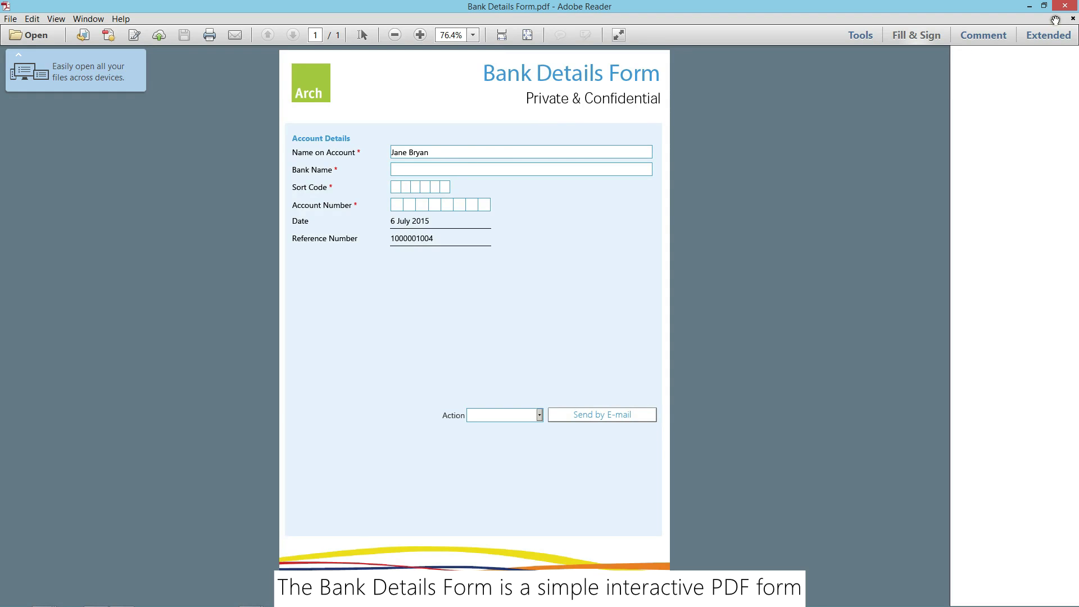
pyautogui.click(1070, 7)
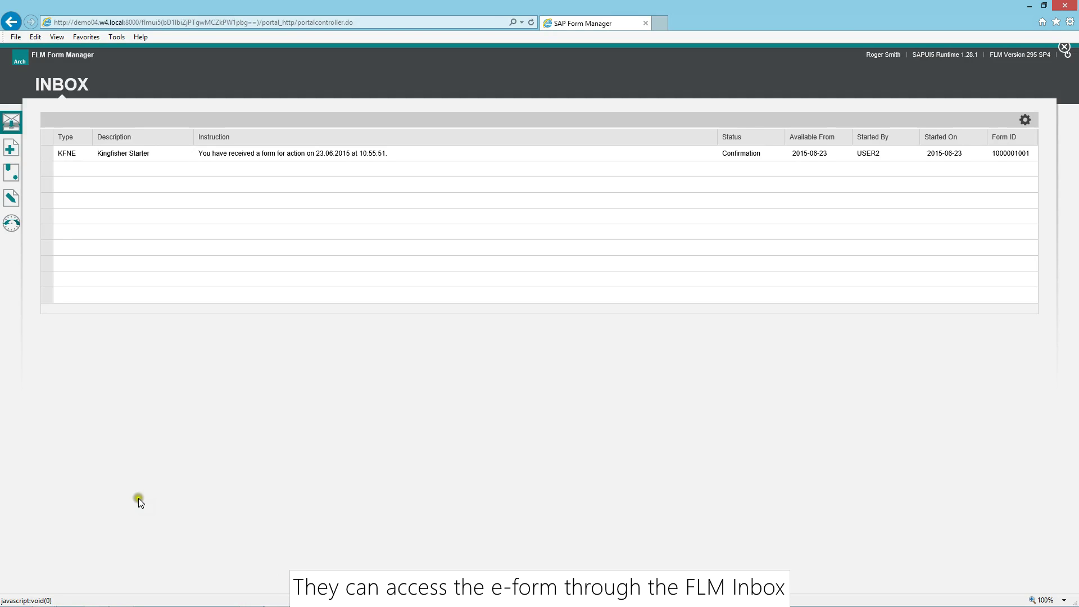
pyautogui.click(43, 154)
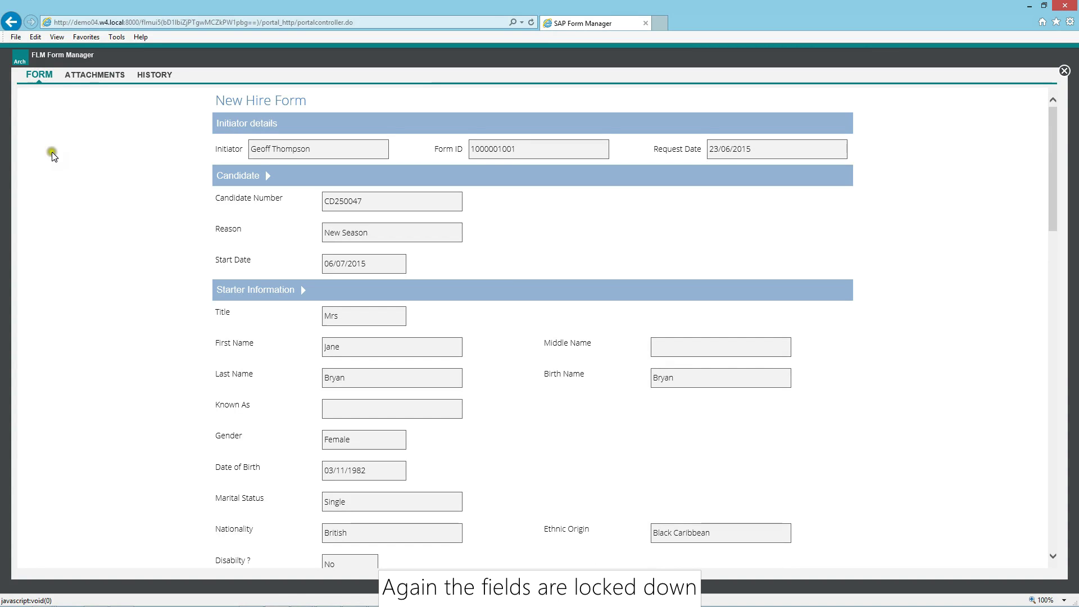
pyautogui.click(94, 77)
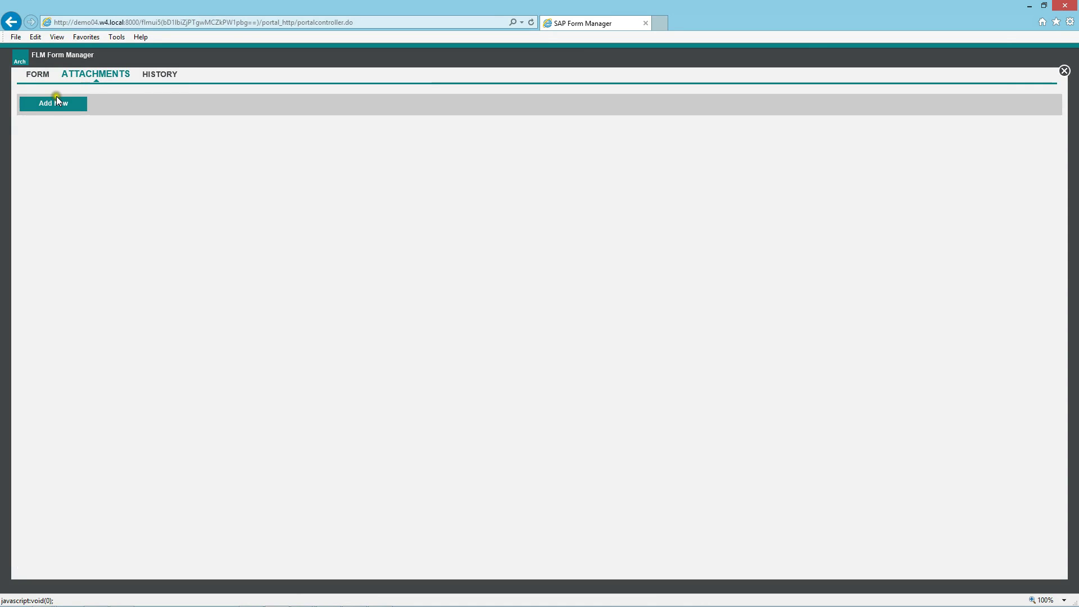
pyautogui.click(49, 107)
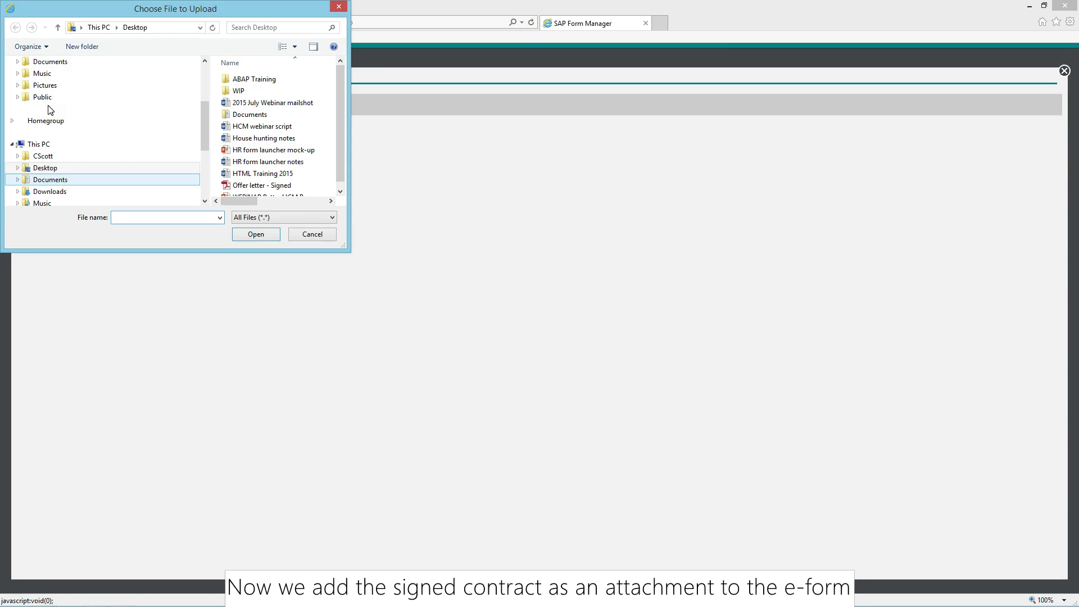
pyautogui.click(251, 187)
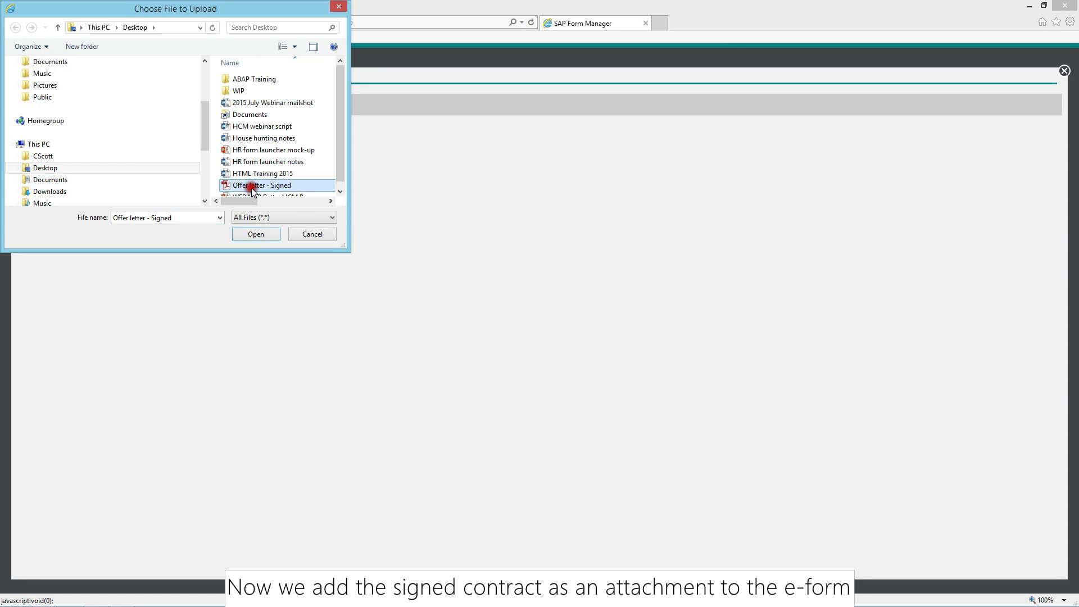
pyautogui.click(258, 236)
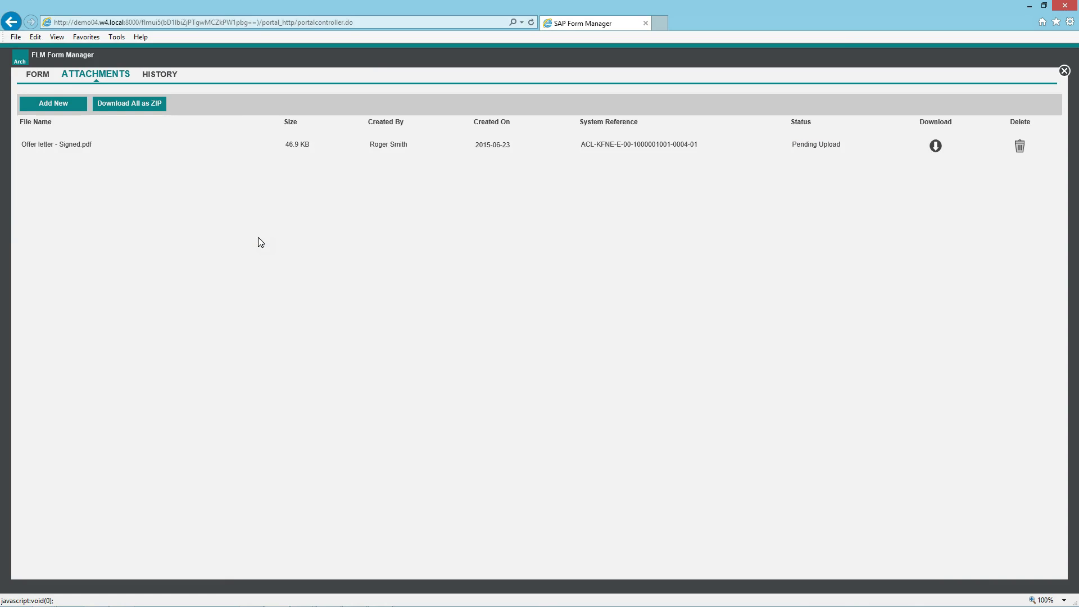
pyautogui.click(169, 74)
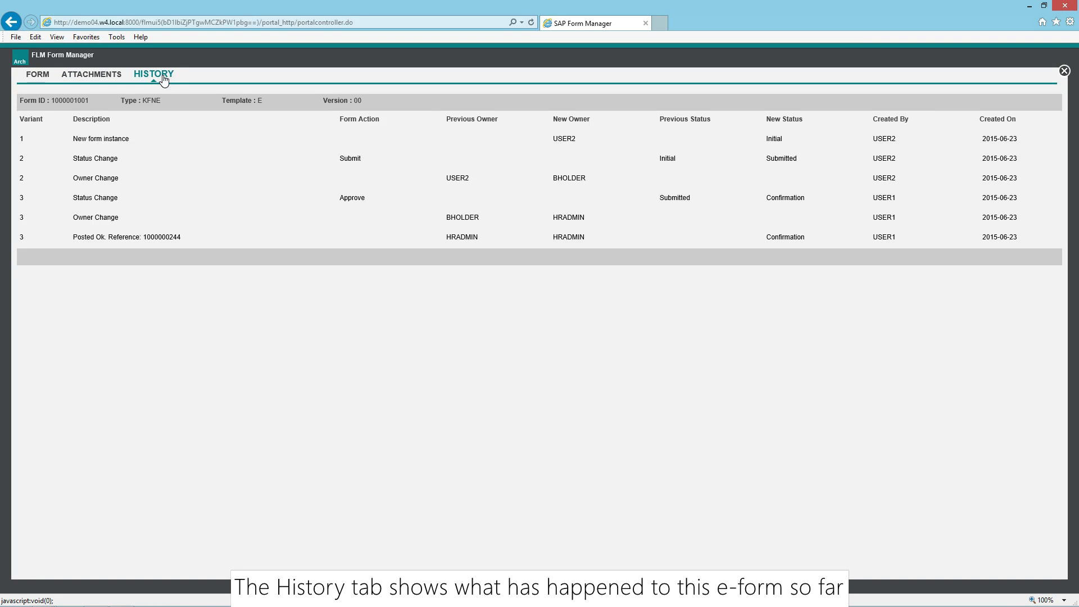
pyautogui.click(38, 76)
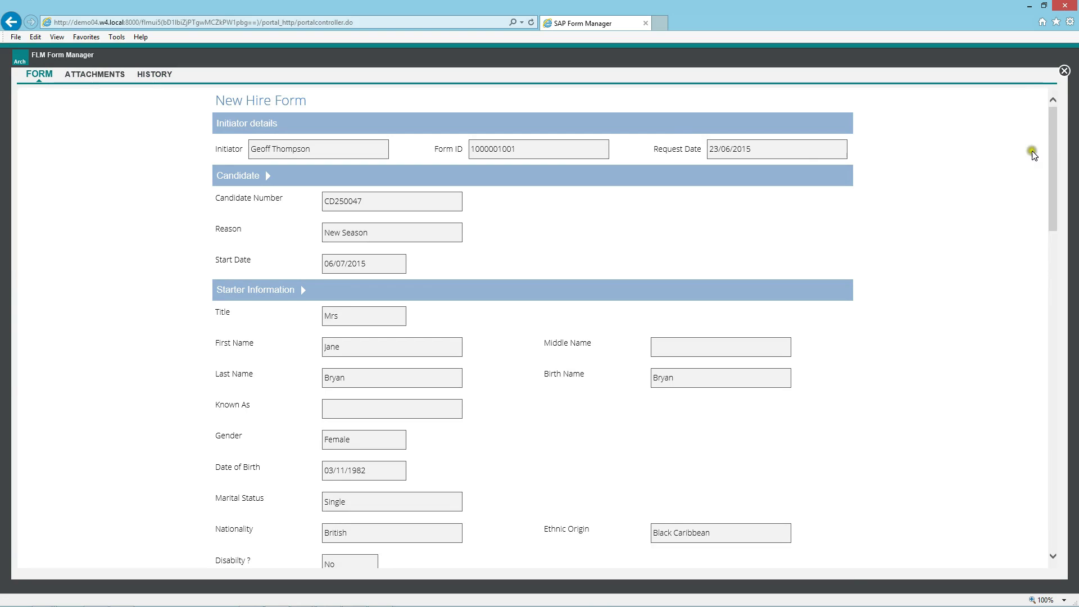
pyautogui.moveTo(1052, 159); pyautogui.dragTo(1045, 522)
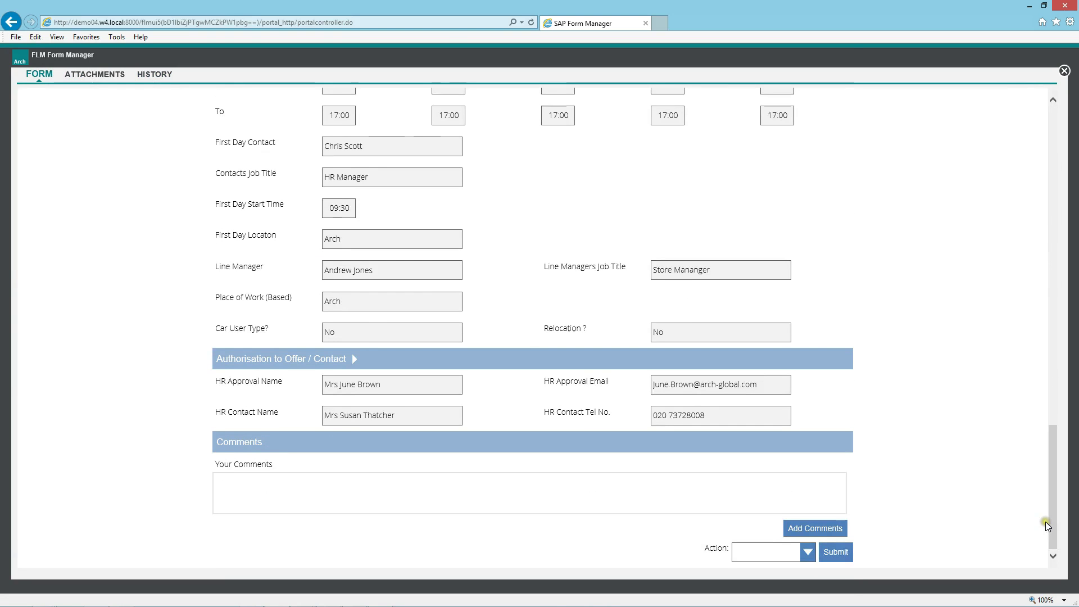
pyautogui.click(805, 552)
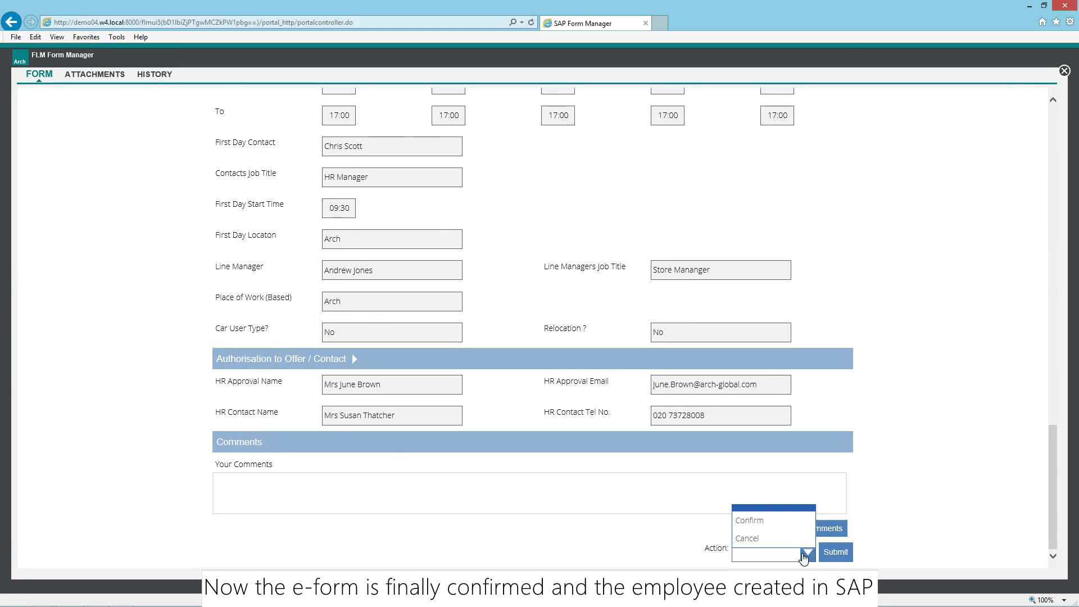
pyautogui.click(791, 520)
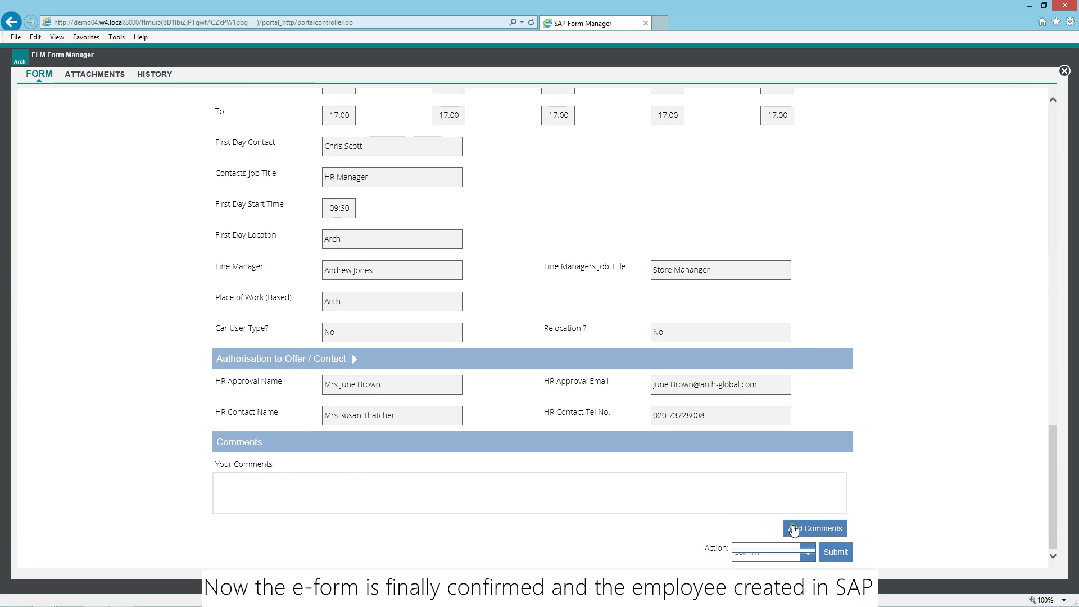
pyautogui.click(839, 559)
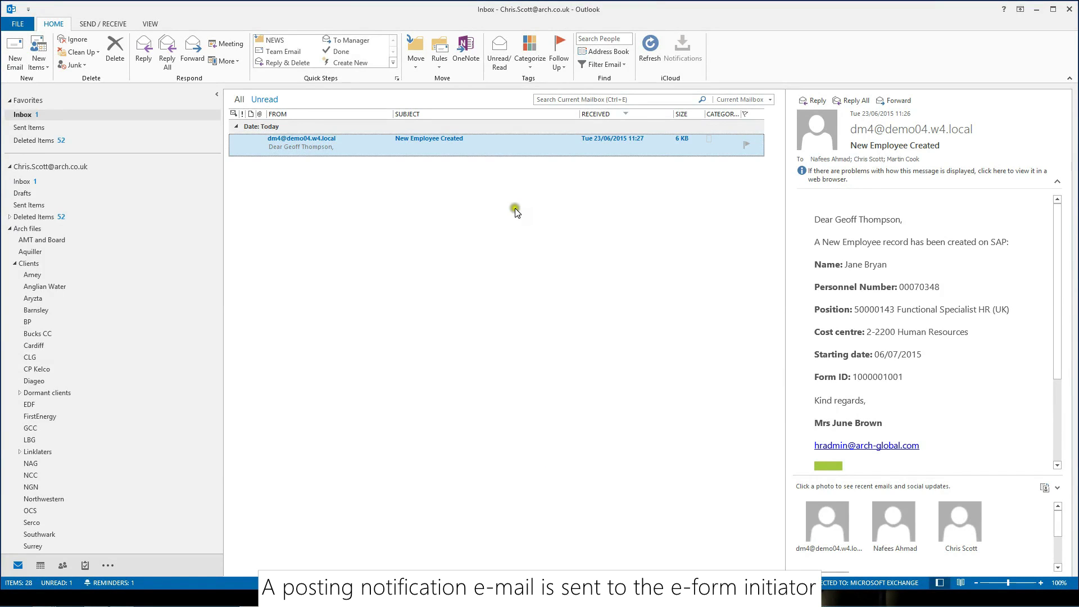
# Open the New Employee Created e-mail in full and select the Personnel Number value
pyautogui.doubleClick(504, 150)
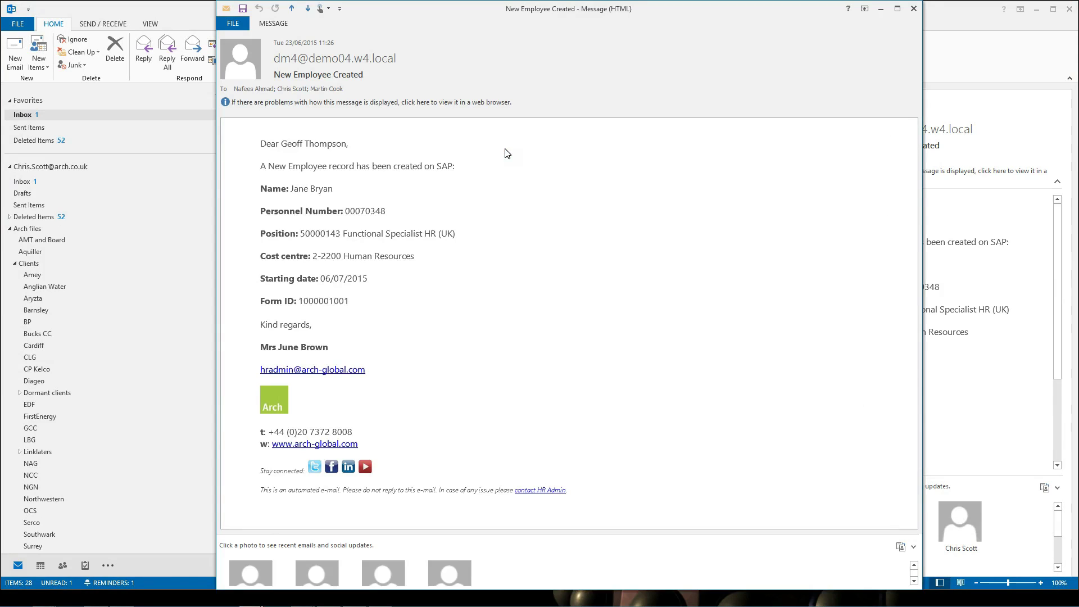
pyautogui.moveTo(409, 211); pyautogui.dragTo(344, 210)
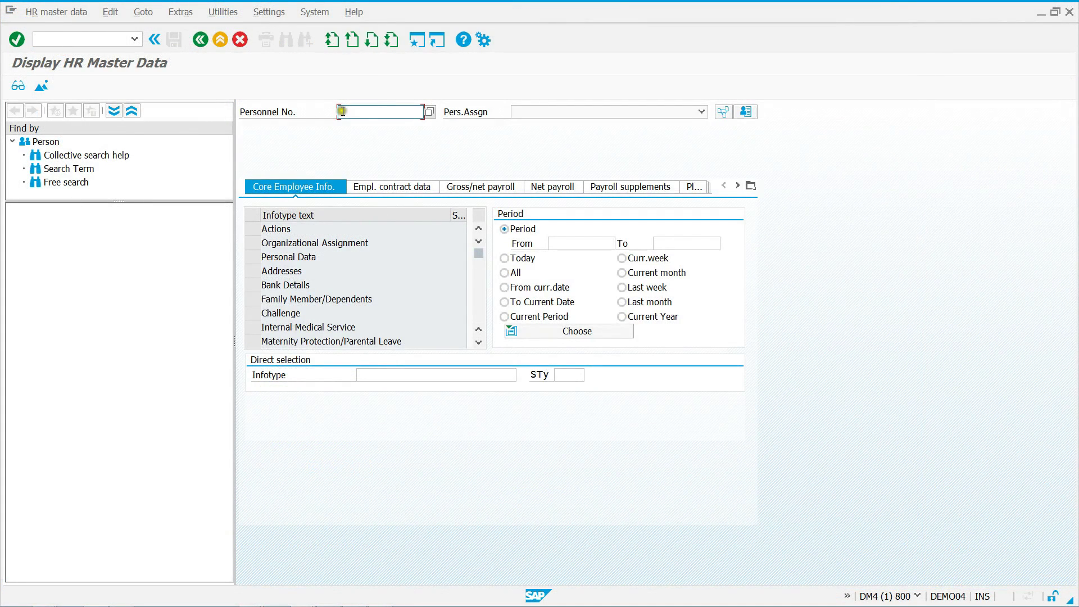
# In PA20, display the new employee's master data and review their Personal Data infotype
pyautogui.write('00070348')
pyautogui.click(18, 88)
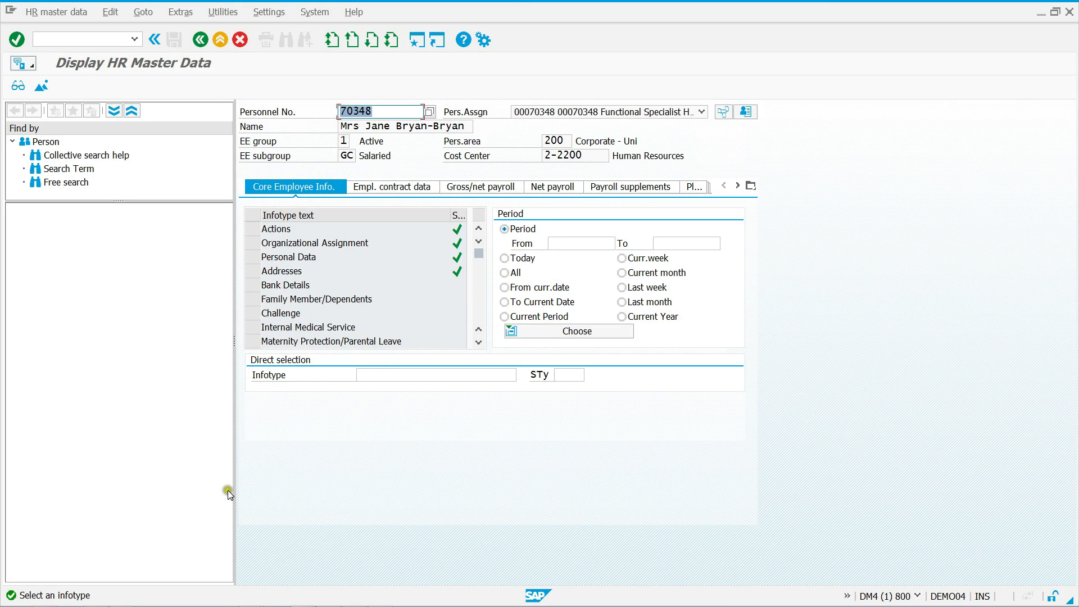
pyautogui.click(255, 258)
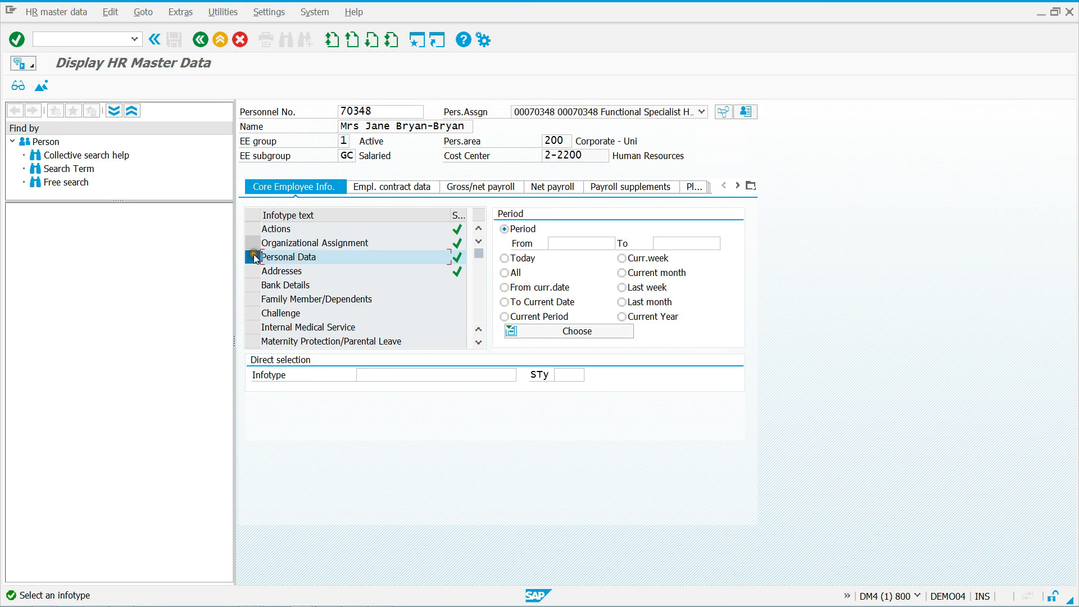
pyautogui.click(16, 87)
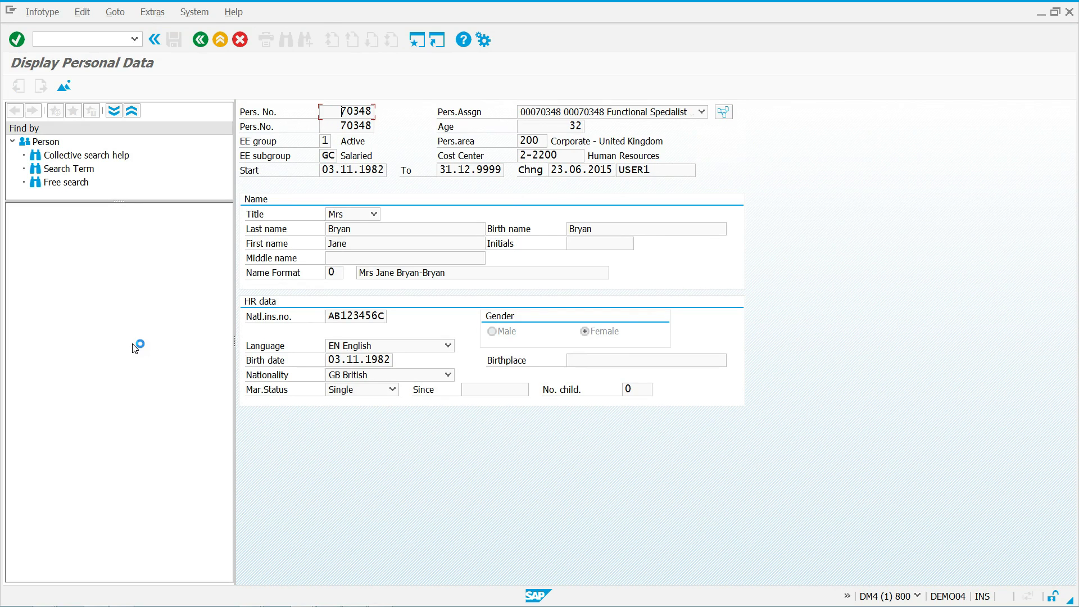
pyautogui.click(204, 43)
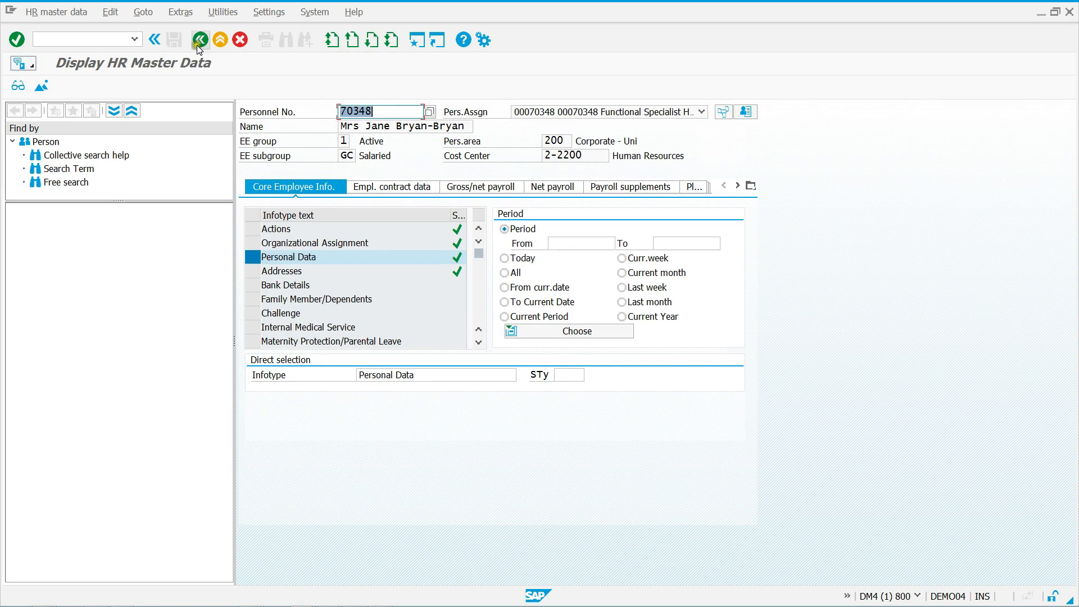
pyautogui.click(34, 66)
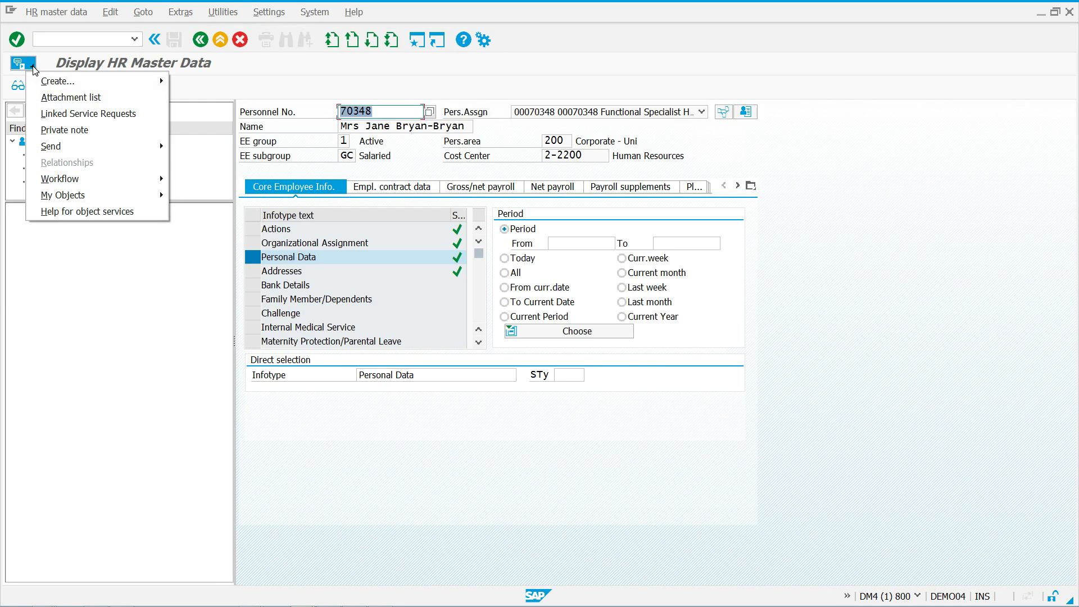
# Show the employee record's attachment list and open 01)Offer letter - Signed.pdf
pyautogui.click(49, 97)
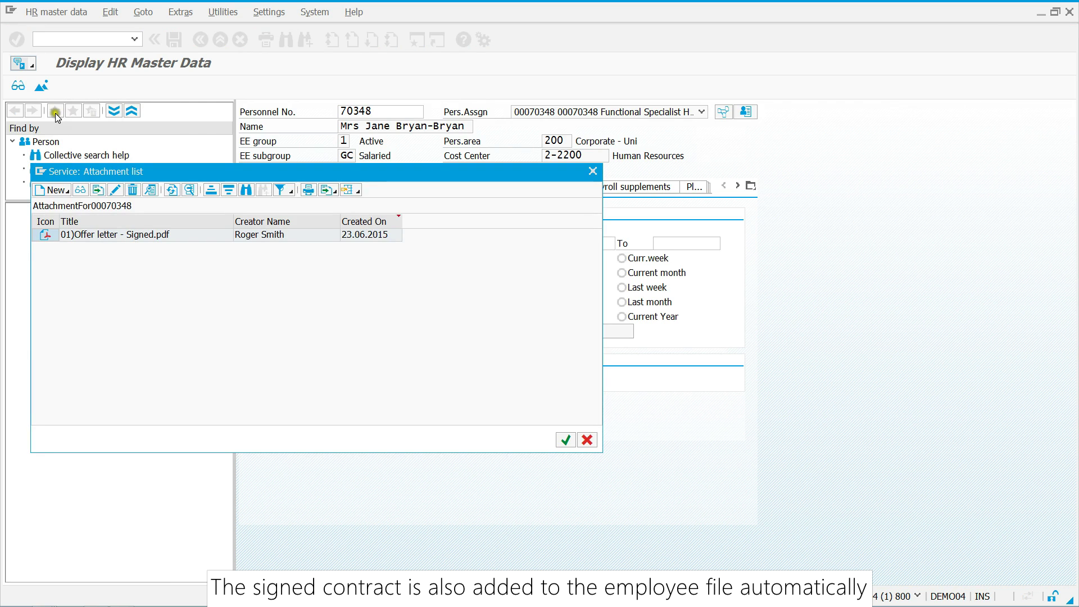
pyautogui.click(130, 235)
pyautogui.doubleClick(129, 239)
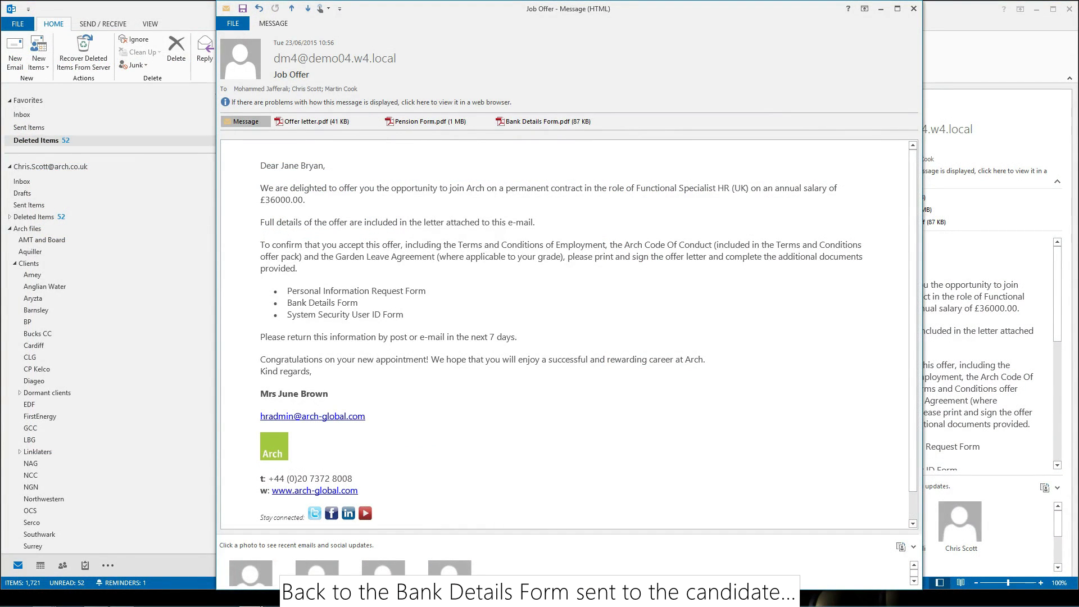
# Open Bank Details Form.pdf from the Job Offer e-mail in a maximized Adobe Reader window
pyautogui.click(536, 122)
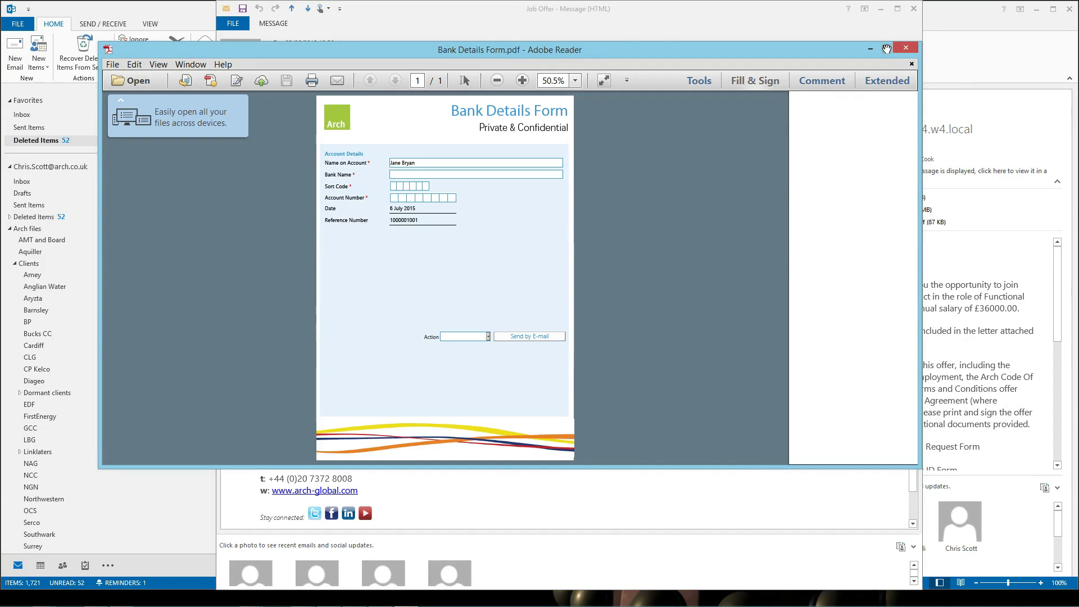
pyautogui.click(886, 48)
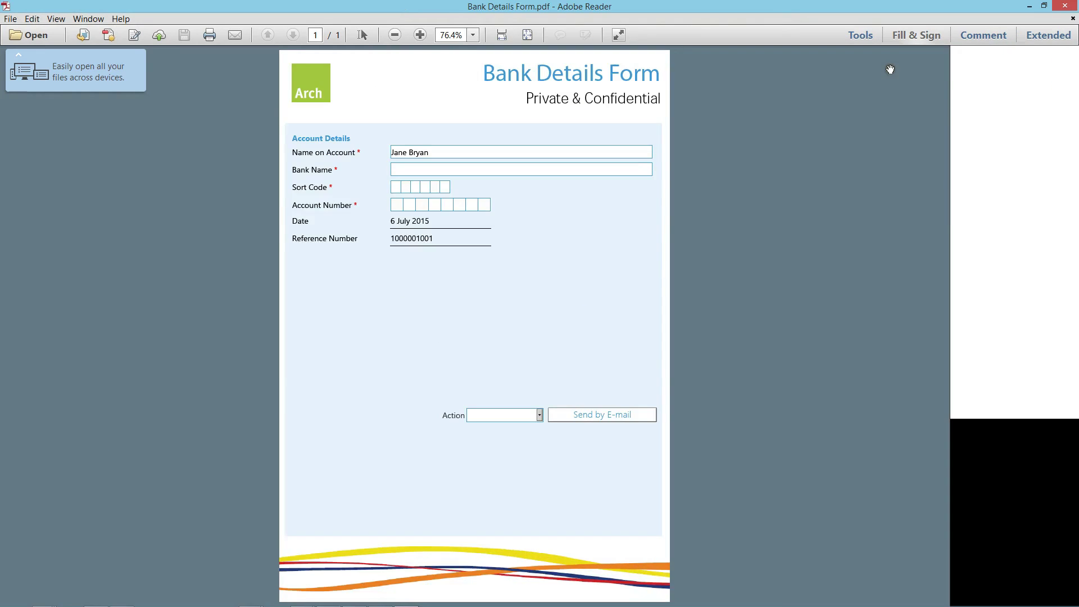
# Enter Barclays as the bank name, then fill in the sort code and account number
pyautogui.click(484, 170)
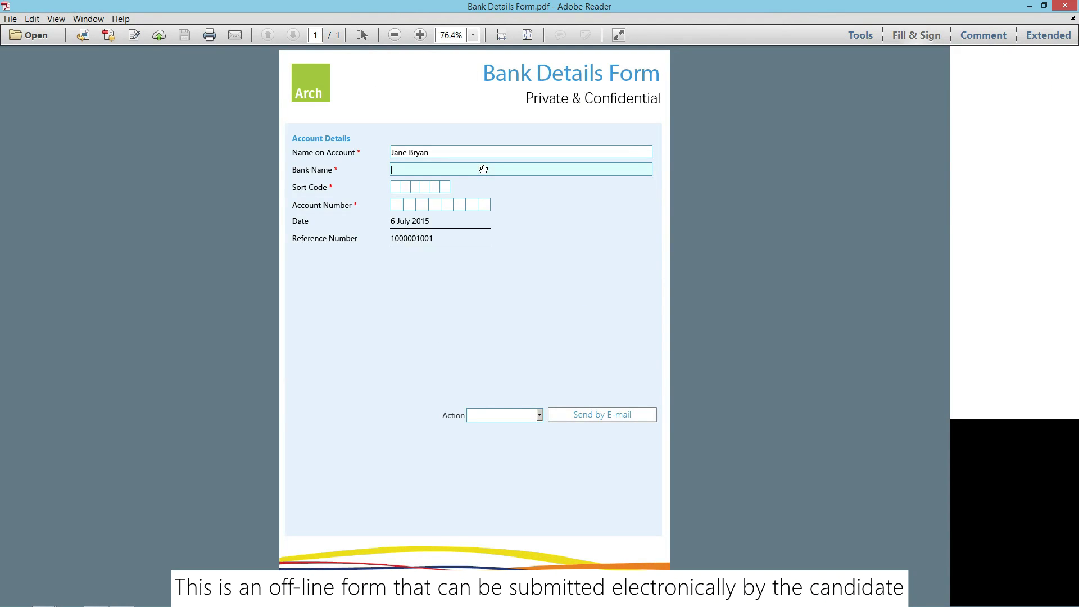
pyautogui.write('Barclays')
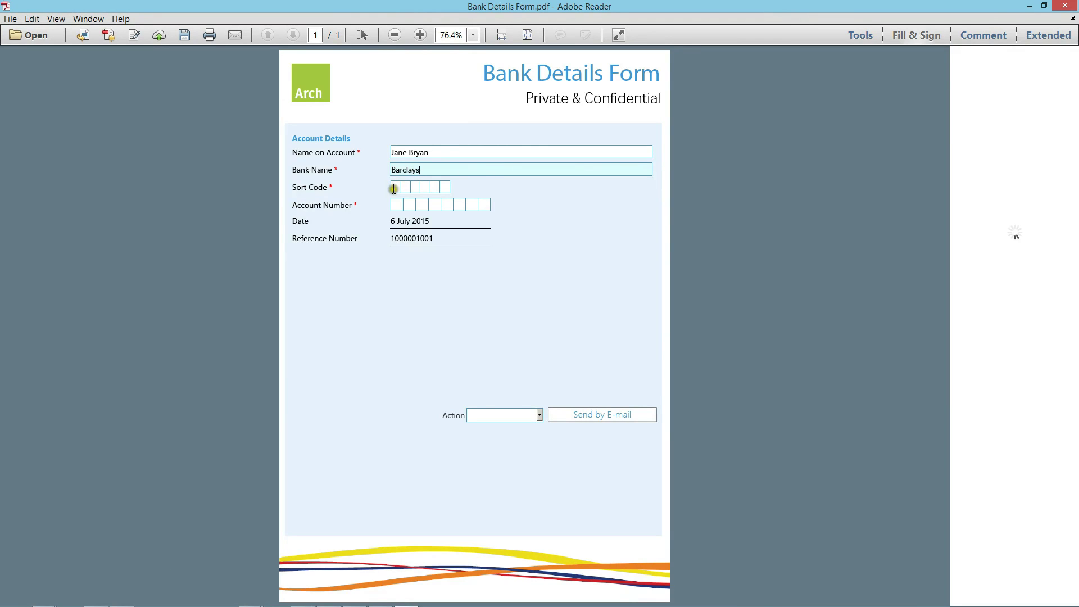
pyautogui.click(393, 188)
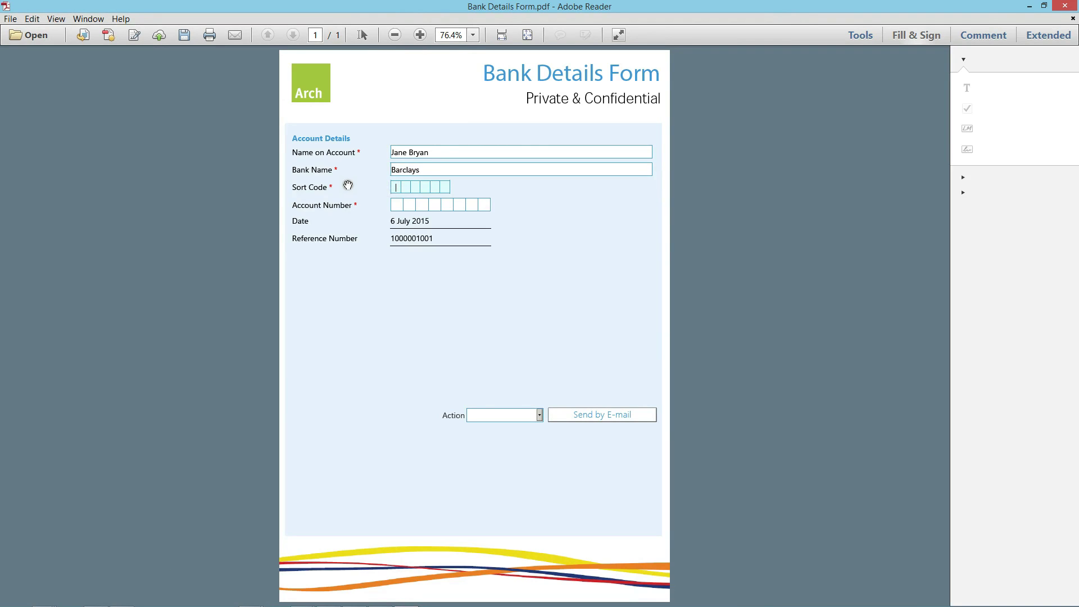
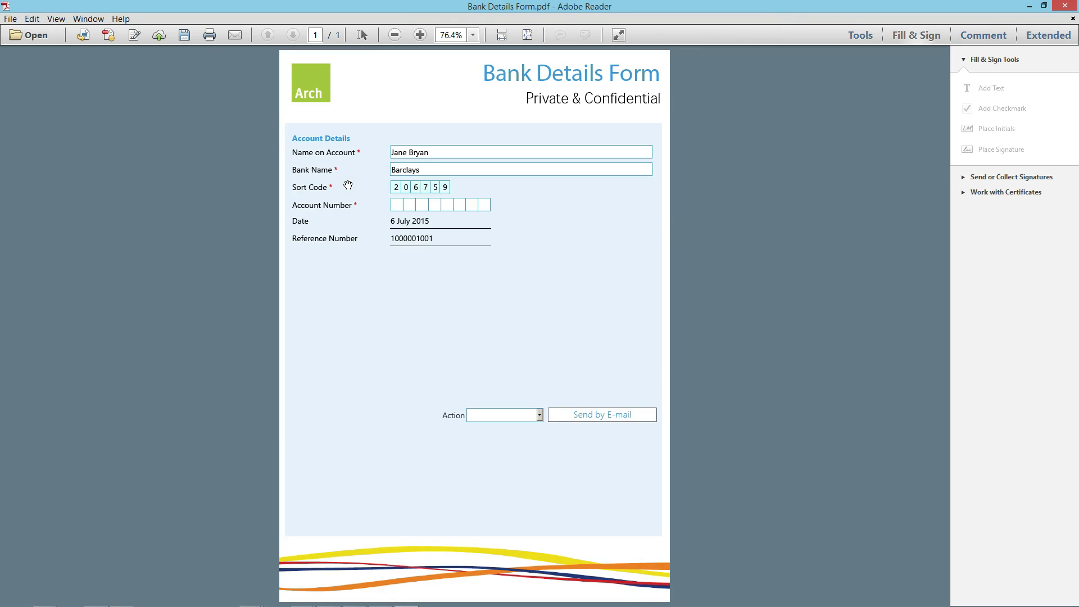
pyautogui.press('Tab')
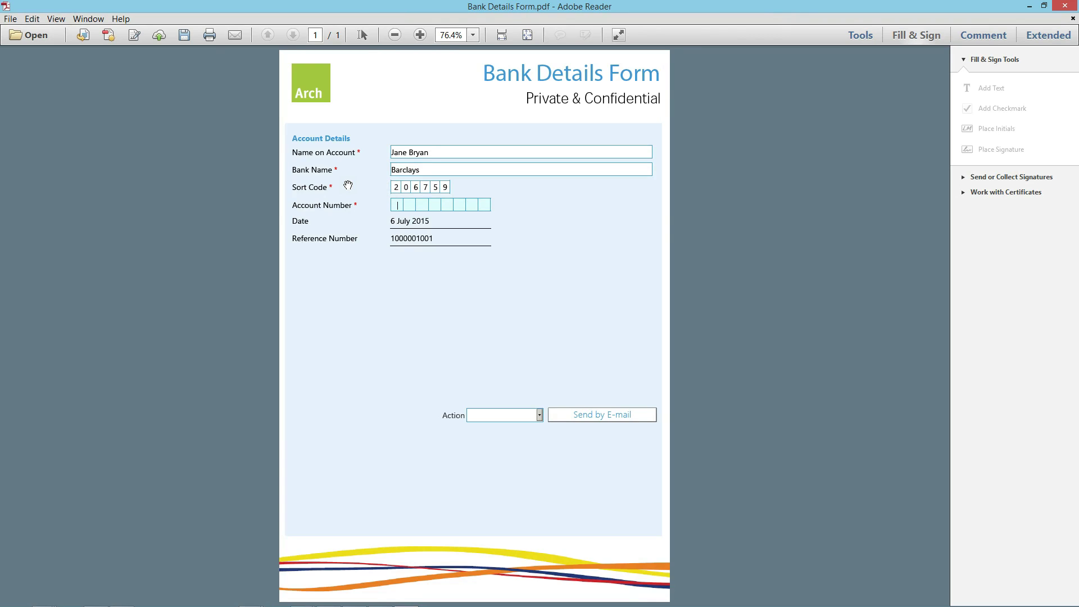
# Choose the Submit form action and send the completed form by e-mail
pyautogui.click(538, 416)
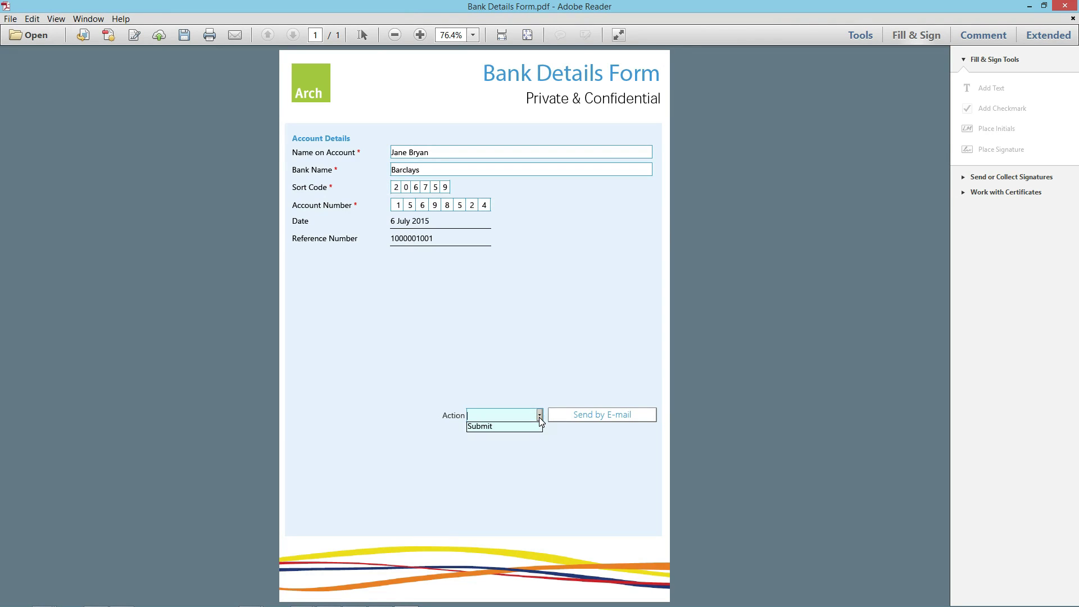
pyautogui.click(528, 427)
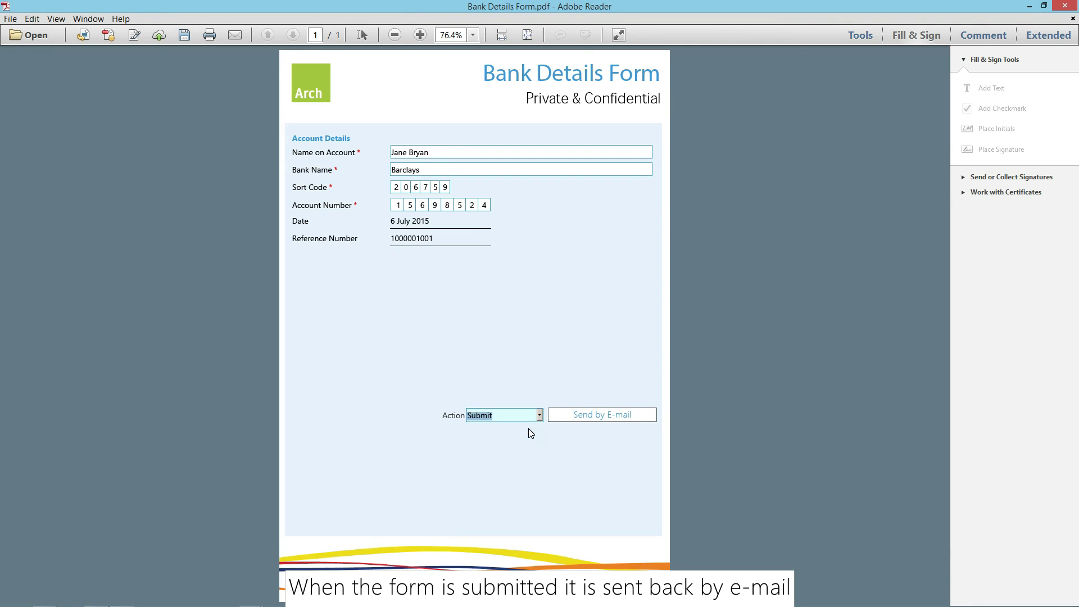
pyautogui.click(572, 415)
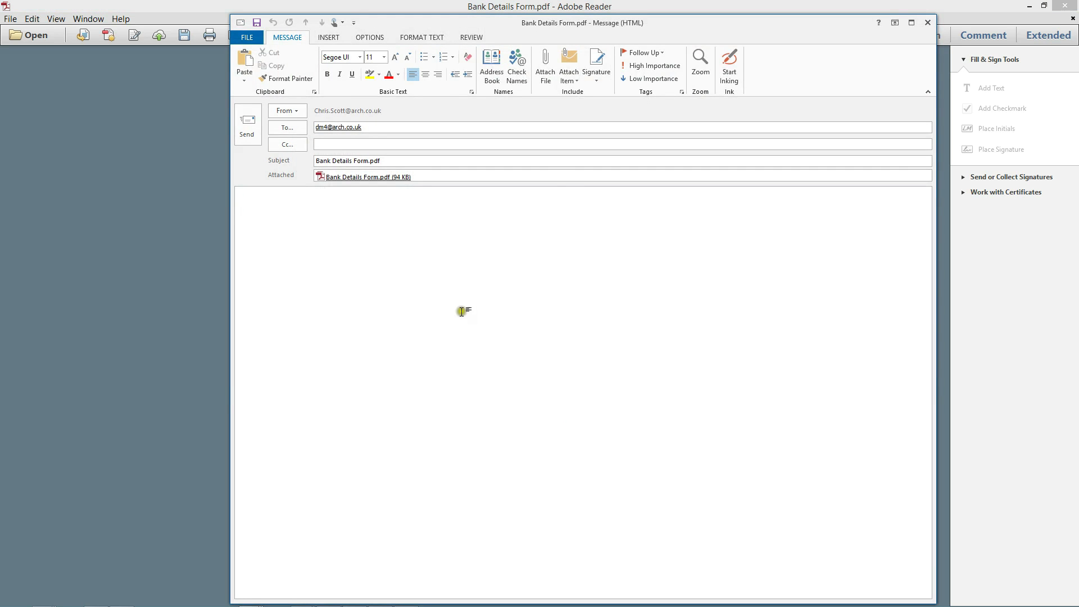
# Send the Outlook message carrying the completed Bank Details Form.pdf
pyautogui.click(252, 136)
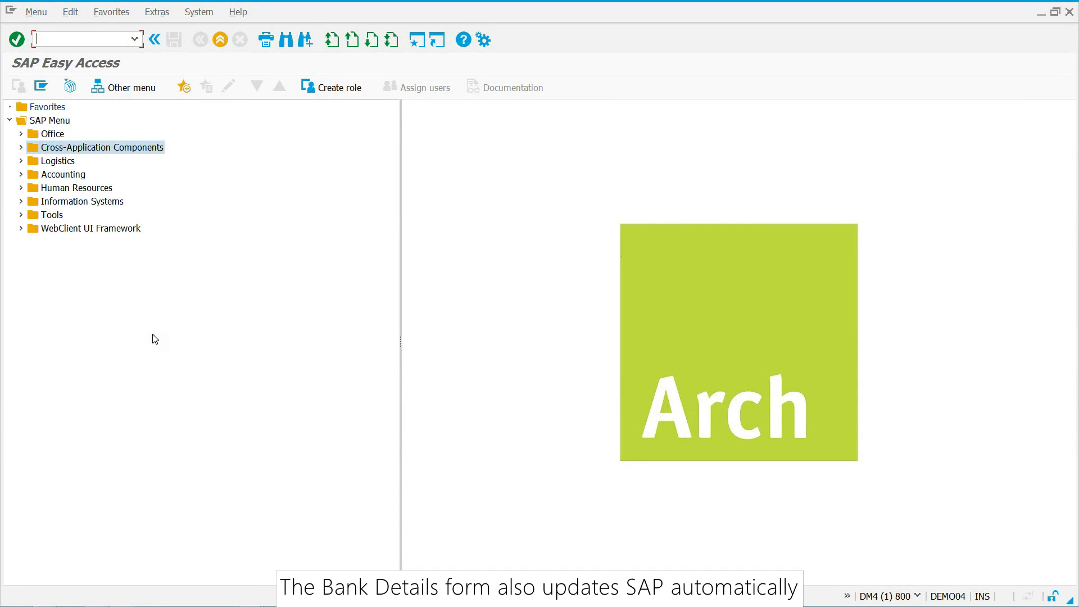
# Display the employee's Bank Details infotype via pa20 and check the imported account number
pyautogui.write('pa20')
pyautogui.press('Return')
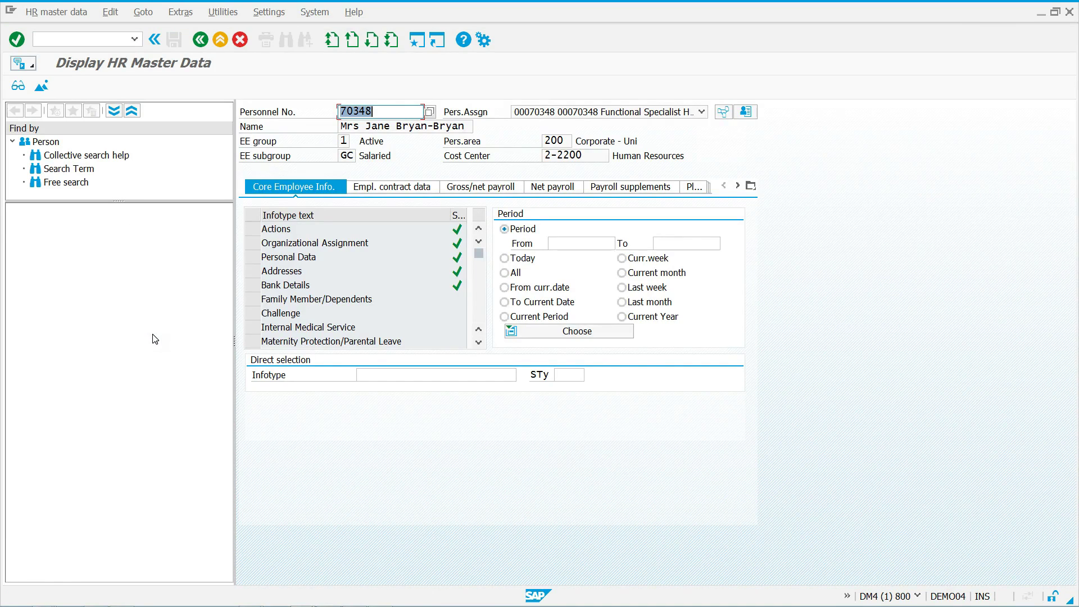
pyautogui.click(252, 285)
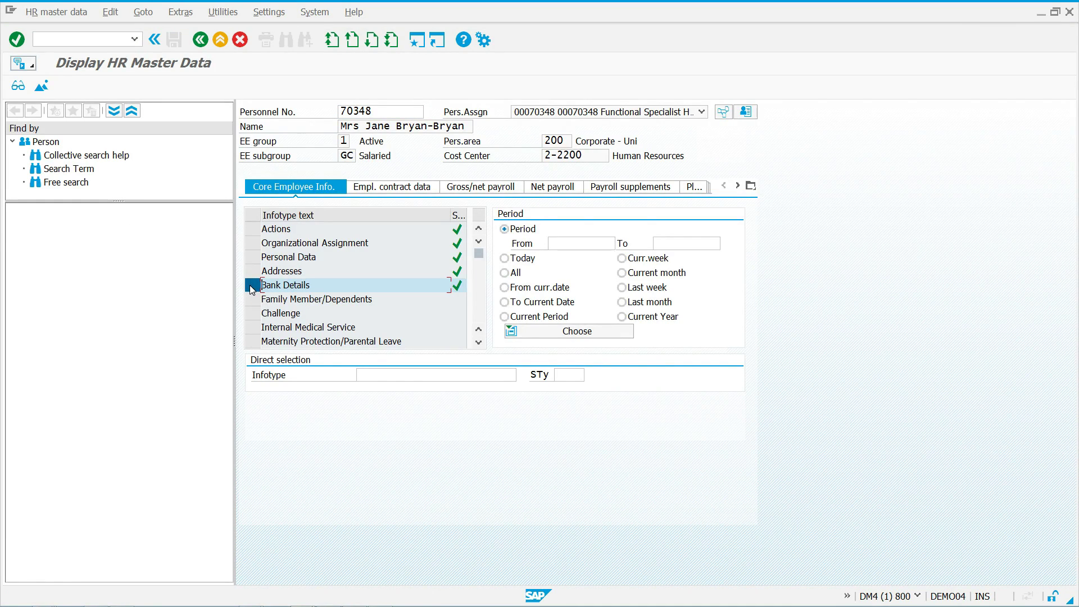
pyautogui.click(18, 89)
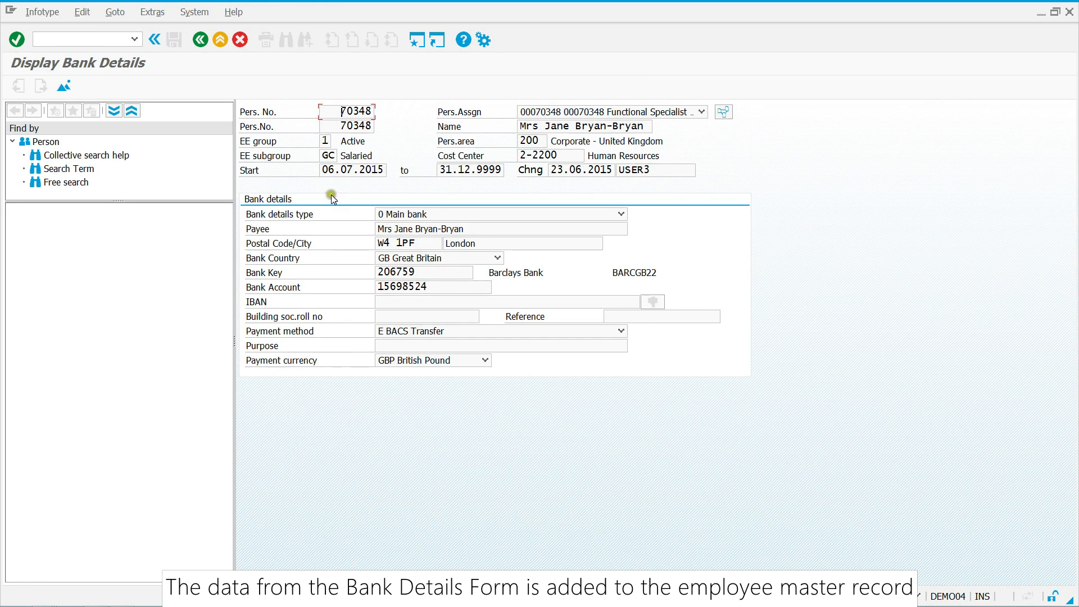
pyautogui.click(455, 285)
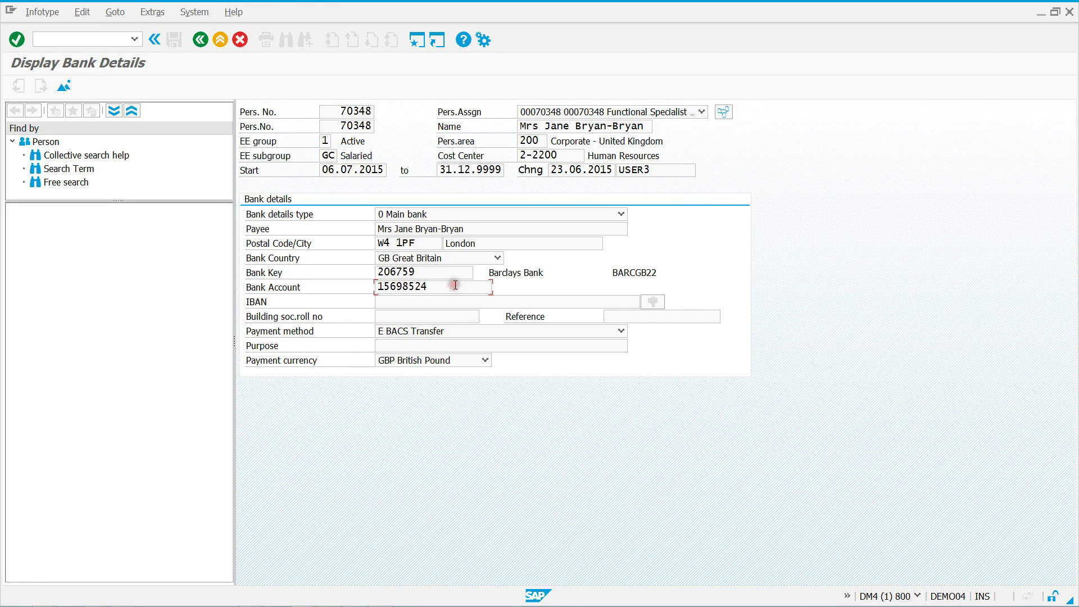